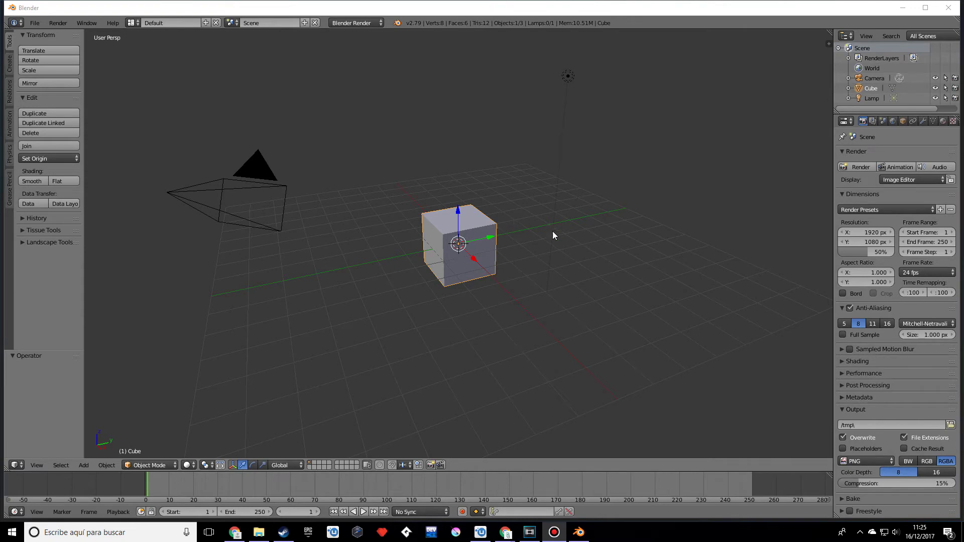
- Delete the default cube, camera and lamp from the scene
middle_drag(595, 216, 589, 221)
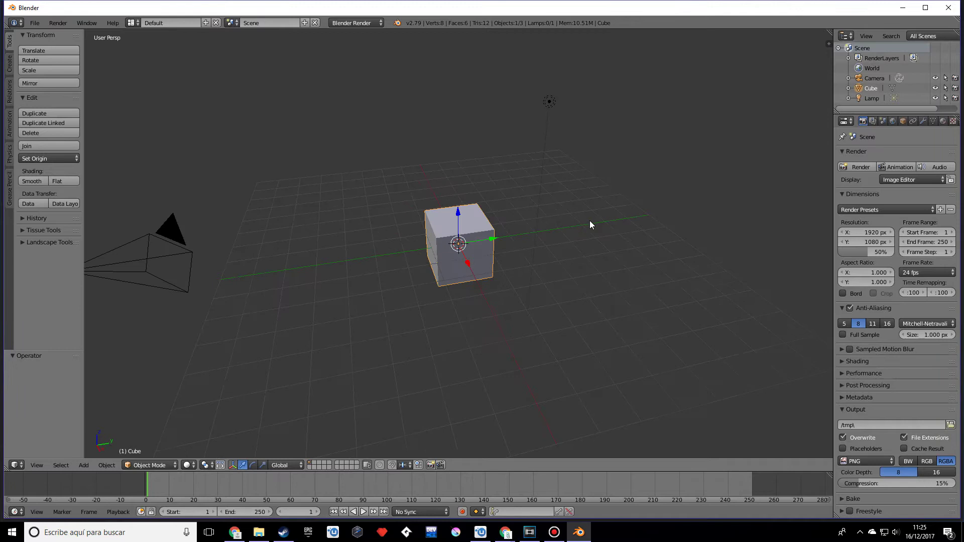
key(a)
key(x)
click(574, 222)
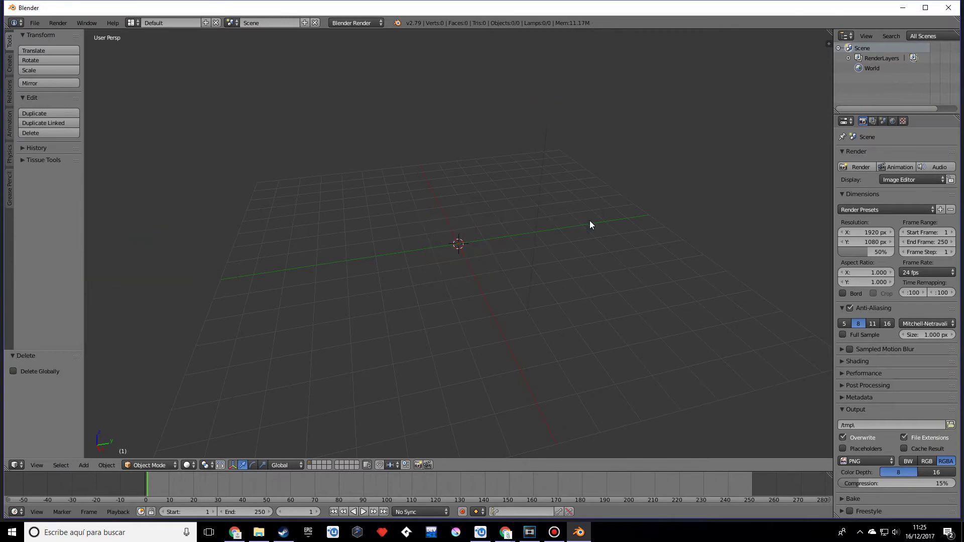
- Start the Screencast Keys display in the 3D view
key(n)
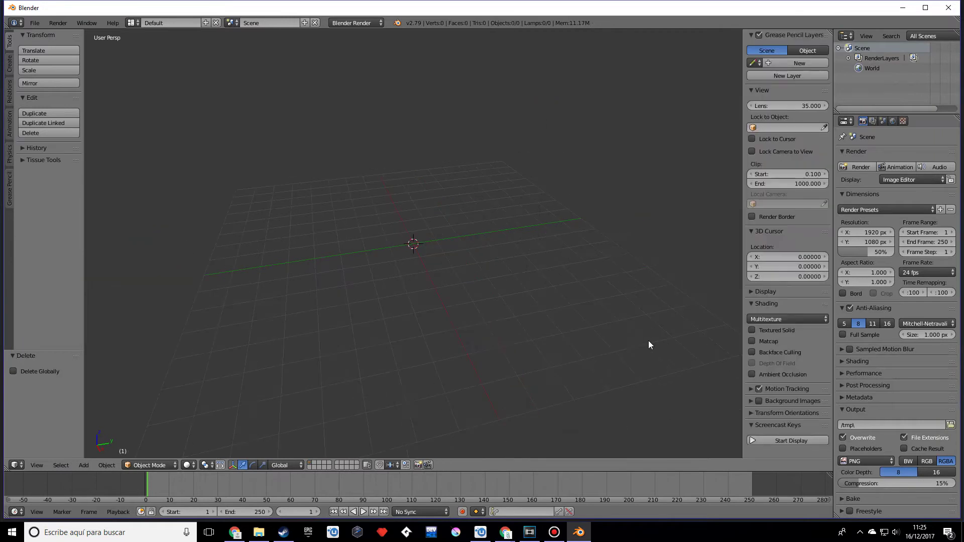
click(760, 441)
key(n)
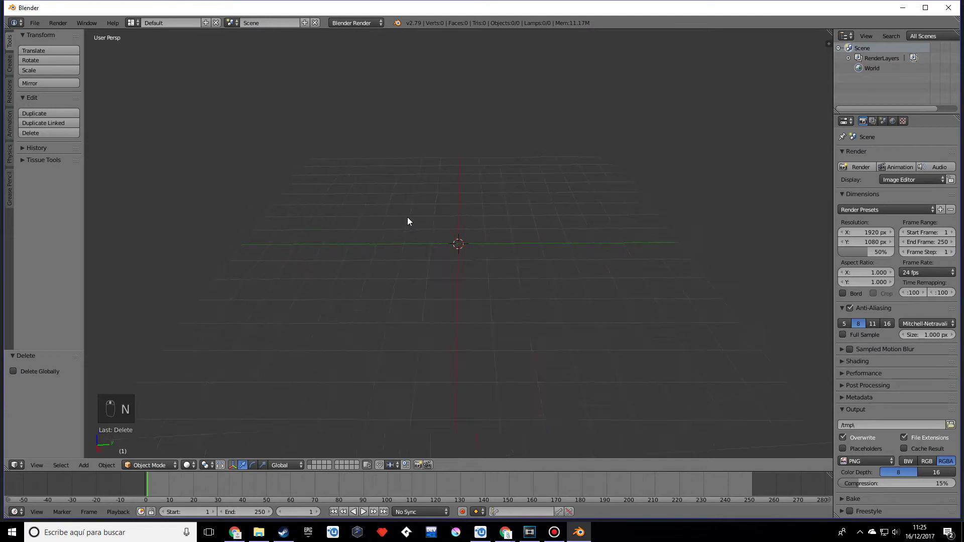
- Add a cube mesh at the origin and rotate it 45 degrees about the global Y axis
key(shift+a)
mouse_move(525, 270)
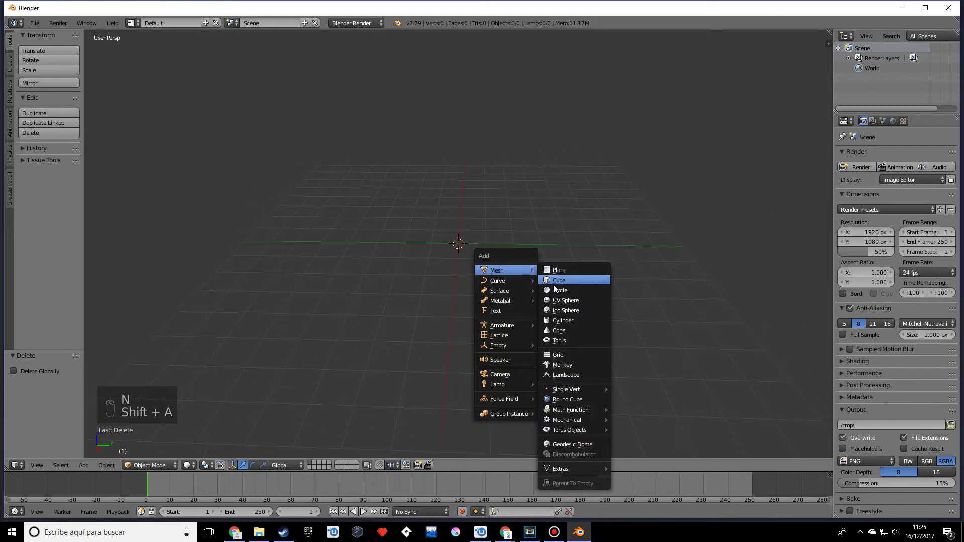
click(553, 284)
middle_drag(607, 258, 525, 242)
text(ry)
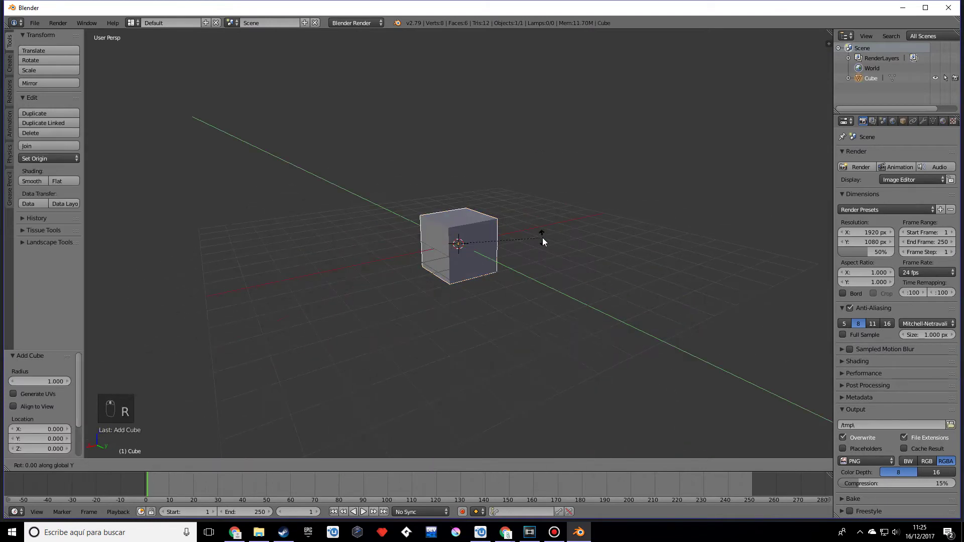
text(45)
key(Return)
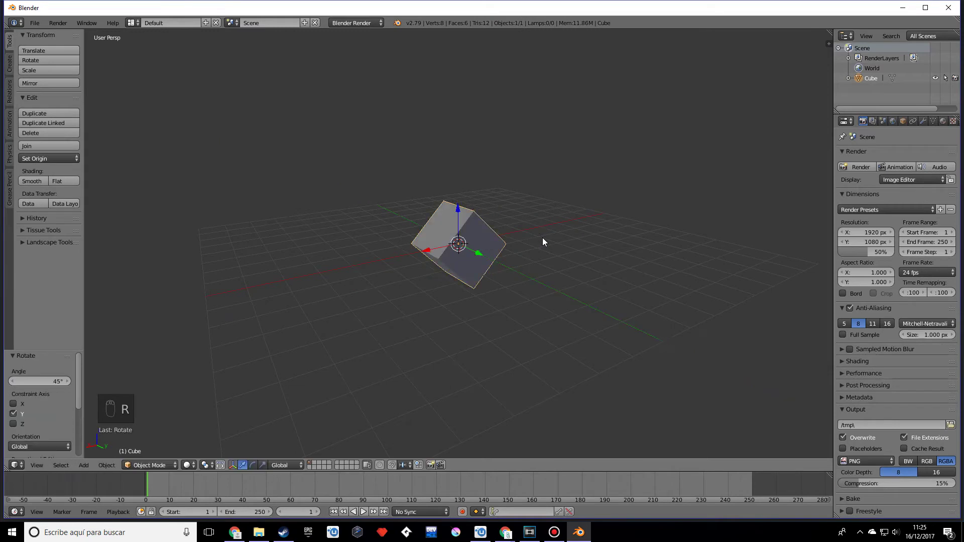
- Flatten the whole cube mesh in Edit Mode by scaling it to about 0.25 along Z
key(Tab)
middle_drag(586, 234, 617, 232)
key(s)
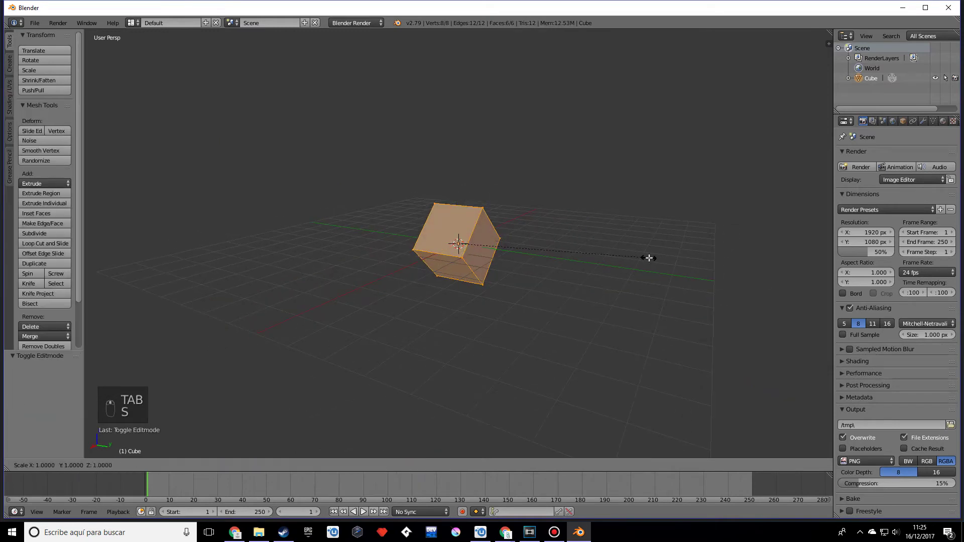
key(z)
click(505, 256)
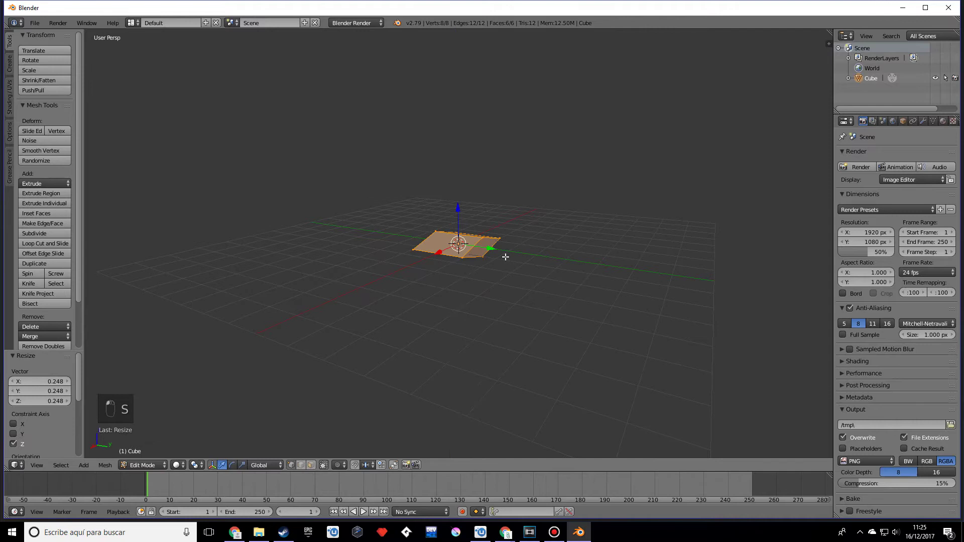
- Lengthen the flattened cube into a blade by moving its positive-Y end face about 8.7 units along Y
middle_drag(505, 256, 418, 429)
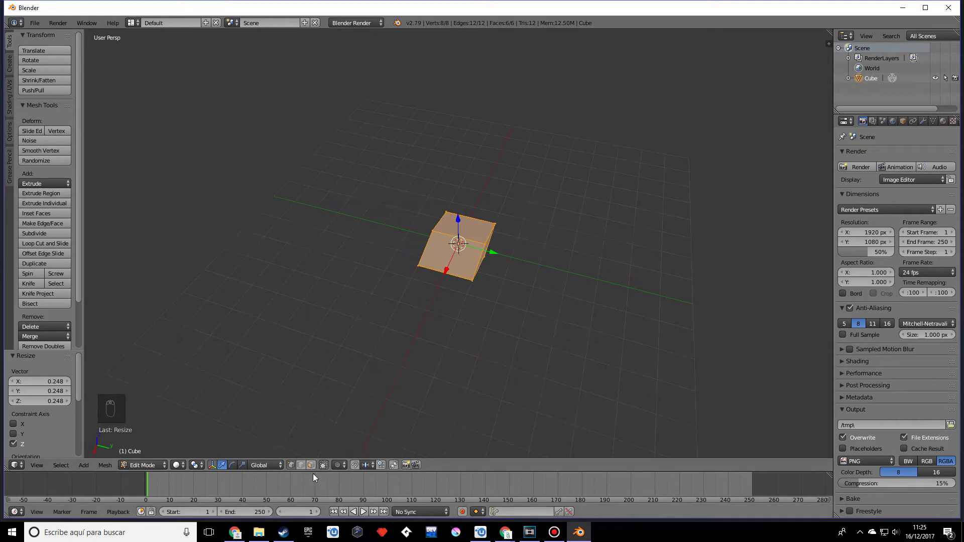
middle_drag(567, 363, 540, 259)
right_click(490, 267)
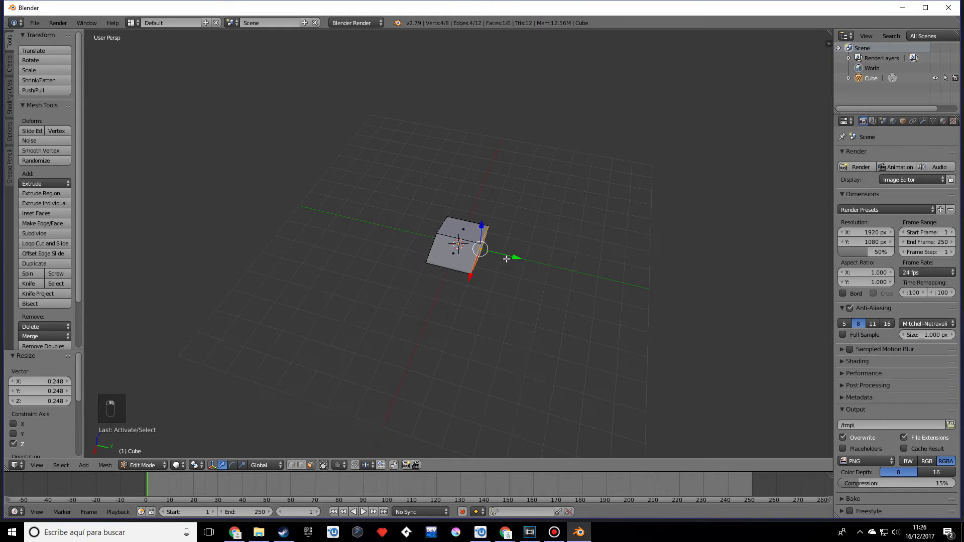
drag(507, 258, 710, 296)
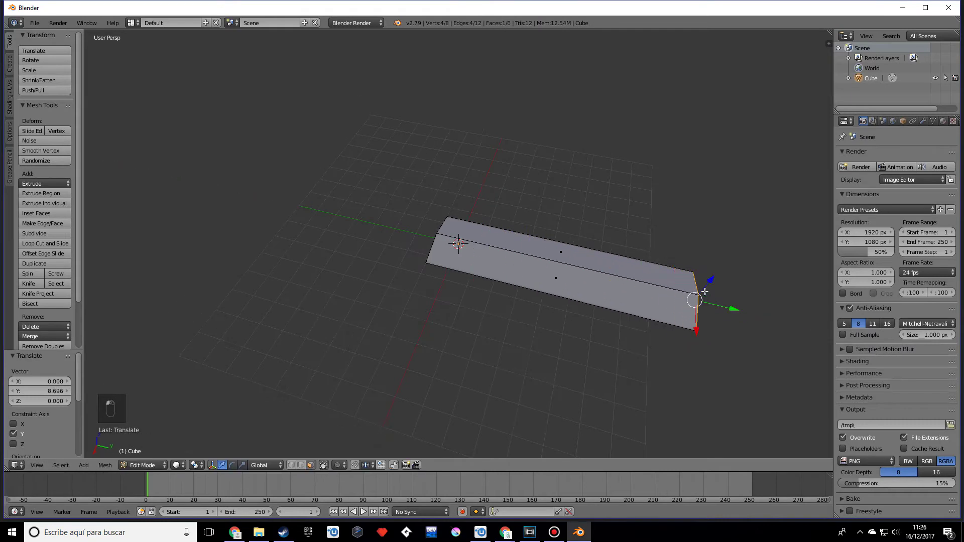
- Extrude the blade's far end face about 2.83 units and merge its vertices at center into a pointed tip
middle_drag(711, 296, 528, 262)
key(e)
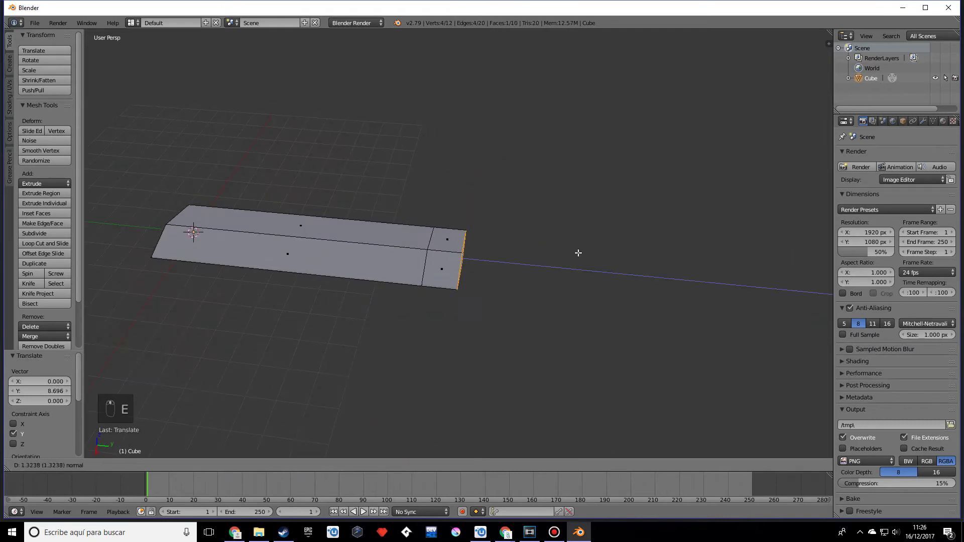
click(606, 243)
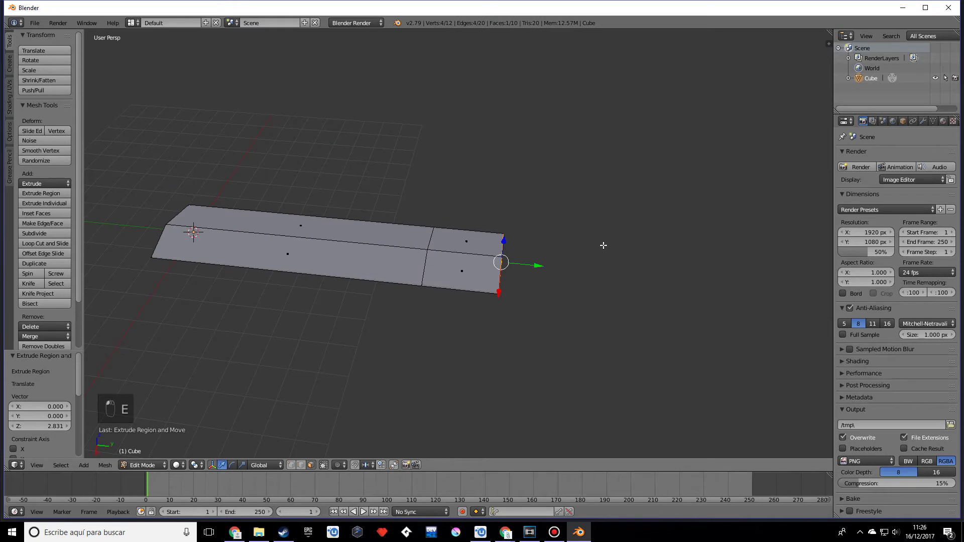
key(alt+m)
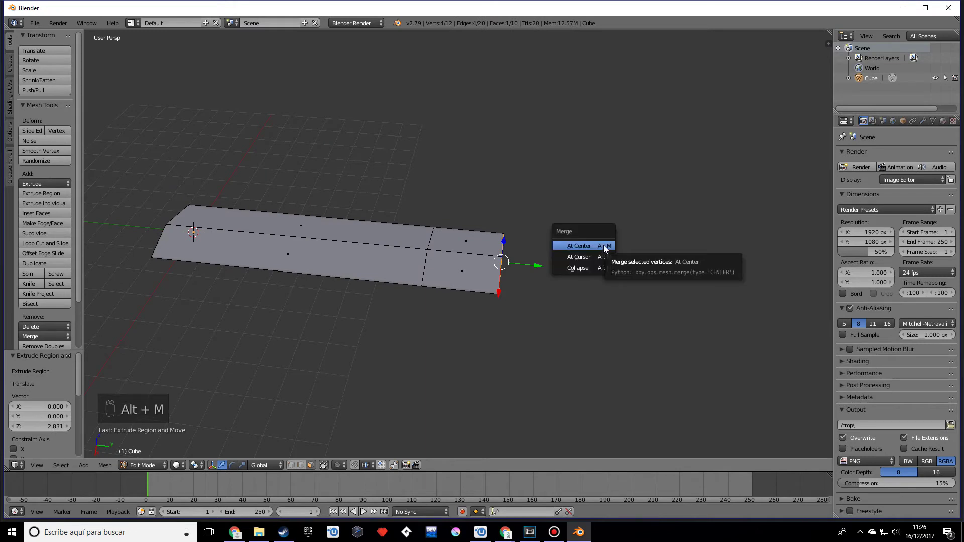
click(603, 245)
- Move the blade's base face about -0.84 units along Y and narrow it to about 0.7 along X
middle_drag(603, 245, 364, 312)
right_click(459, 241)
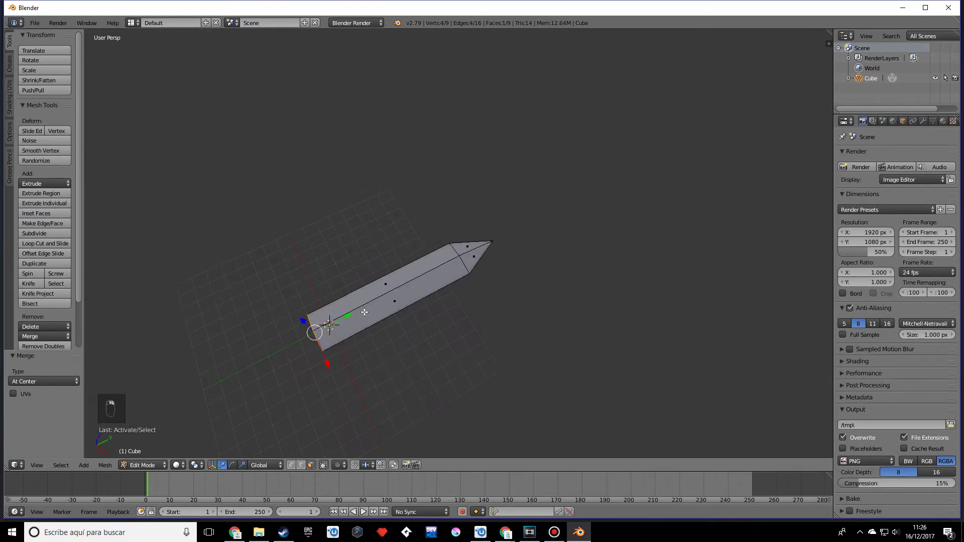
drag(346, 319, 333, 324)
middle_drag(563, 331, 583, 336)
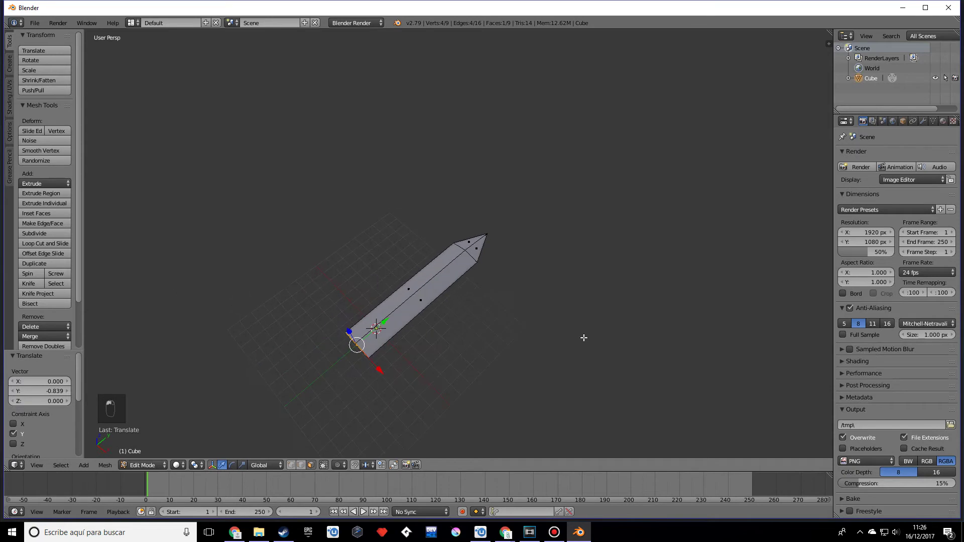
key(s)
key(x)
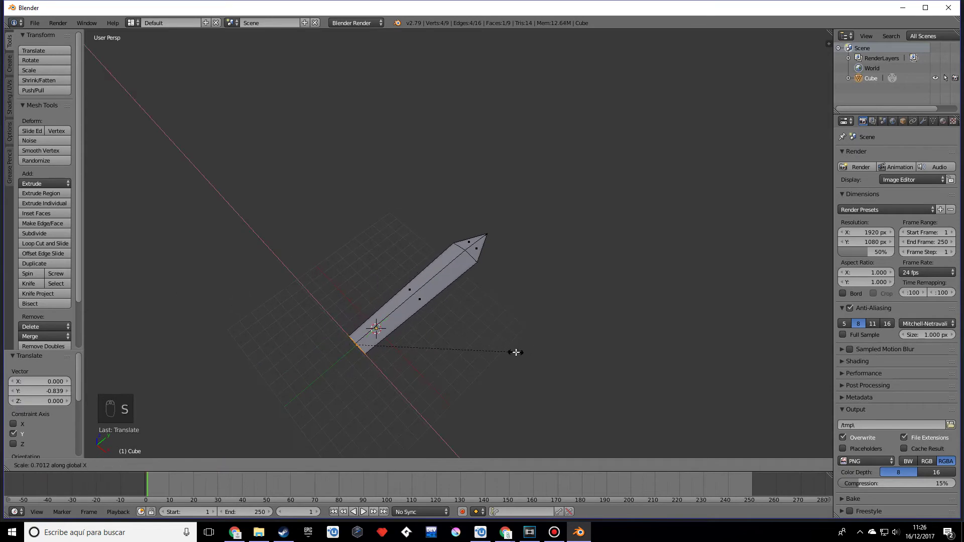
click(516, 352)
- Add a second cube in Object Mode for the guard and move it about -2.12 units along Y to the blade's base
middle_drag(517, 334, 464, 273)
key(Tab)
scroll(507, 351, down, 2)
key(shift+a)
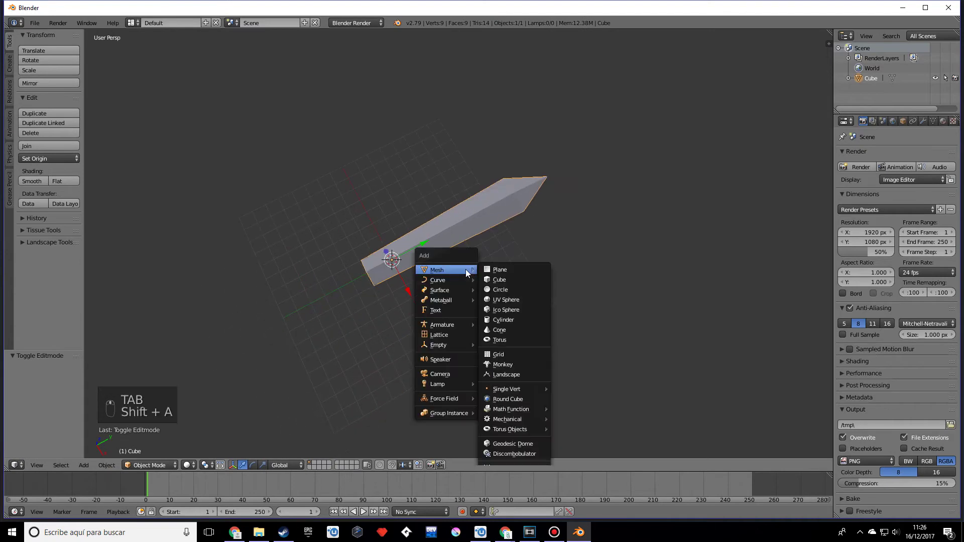
click(499, 279)
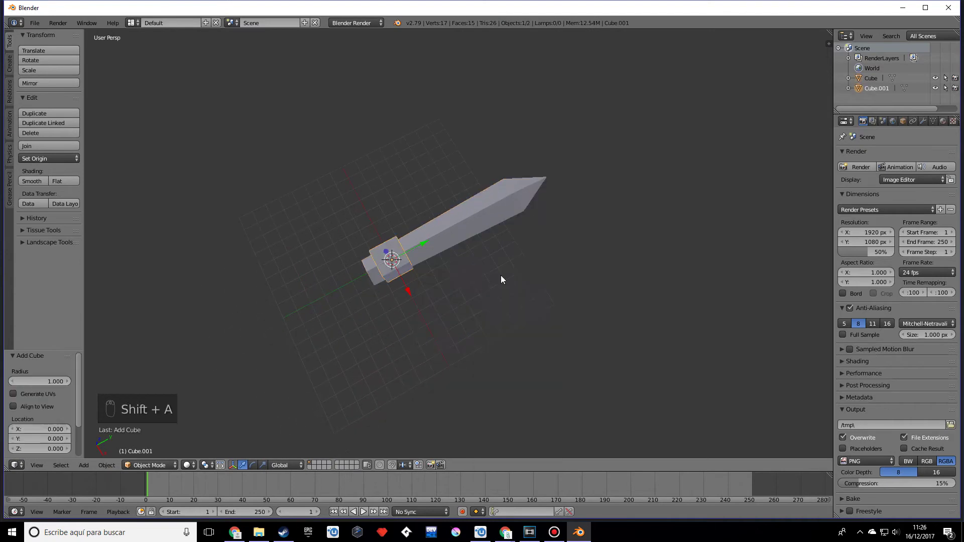
key(g)
key(y)
click(398, 256)
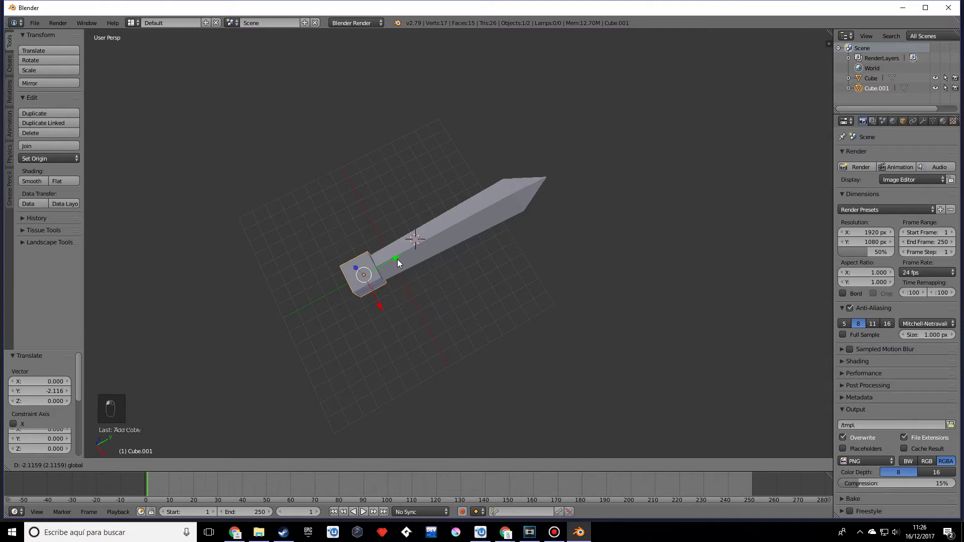
- Flatten the guard cube by scaling it to about 0.36 along Z
middle_drag(397, 259, 480, 198)
scroll(480, 198, up, 2)
key(s)
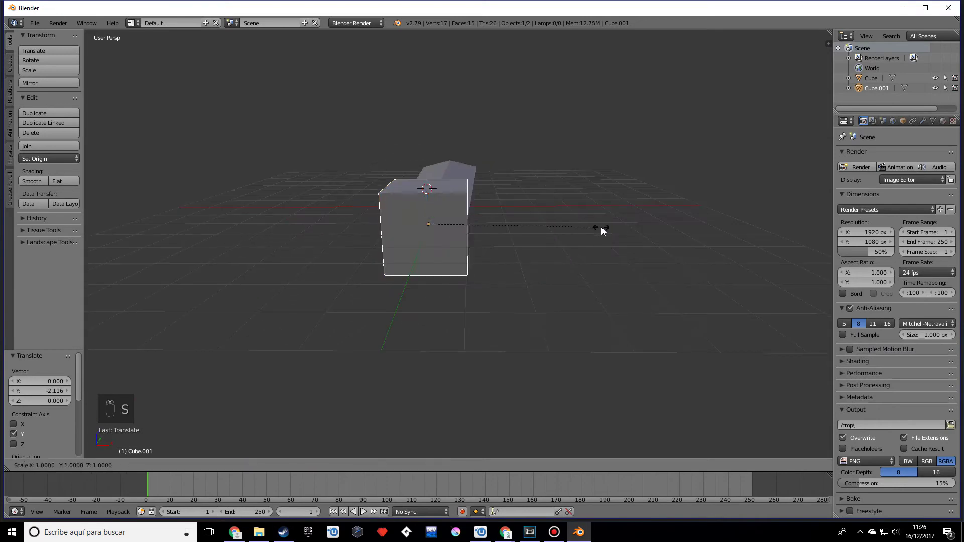
key(y)
key(x)
key(z)
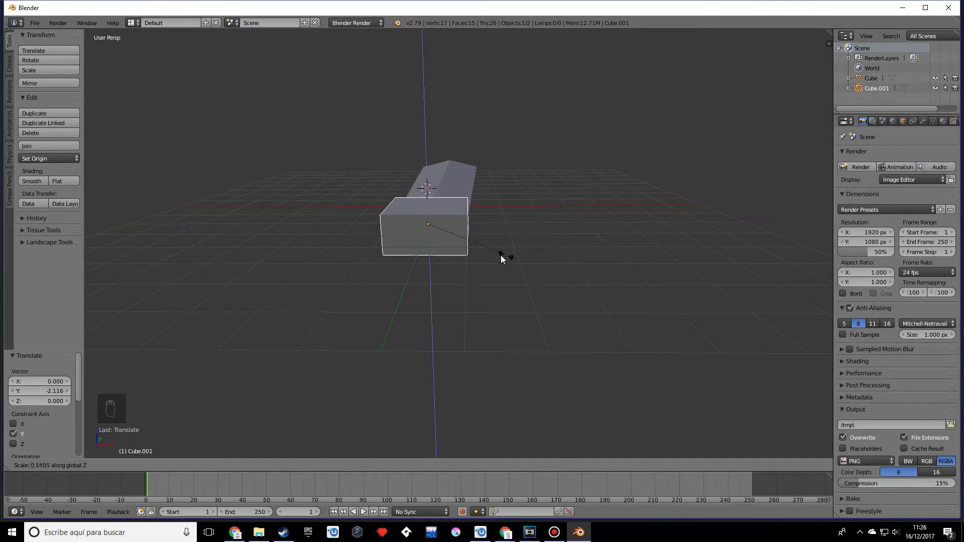
click(486, 248)
- Scale the guard to about 0.41 along Y and widen it by about 1.36 along X
middle_drag(486, 248, 507, 291)
key(s)
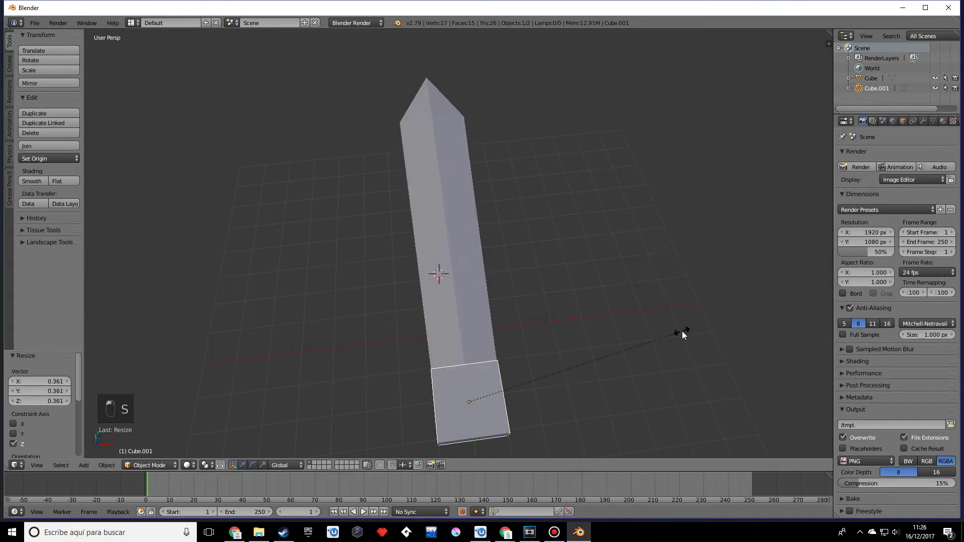
key(y)
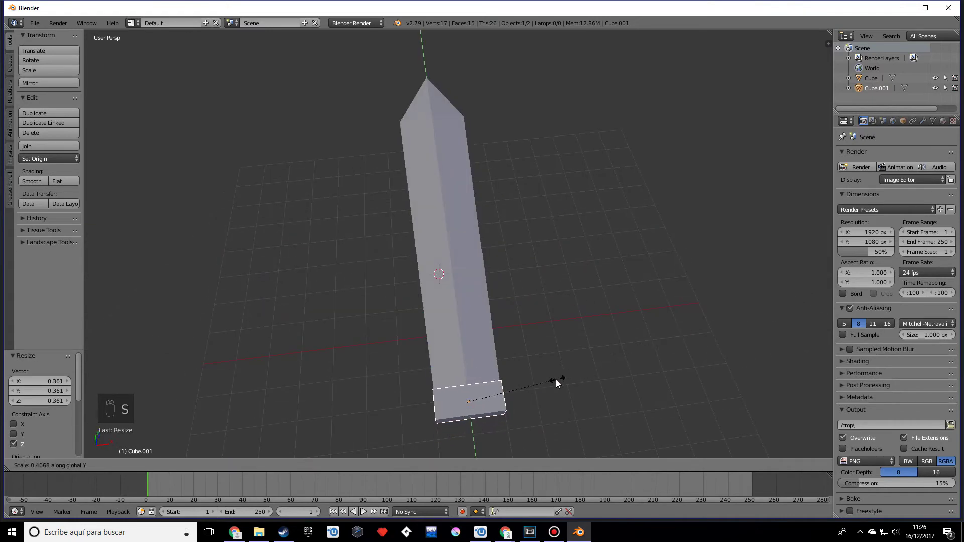
click(555, 380)
key(s)
key(x)
click(631, 379)
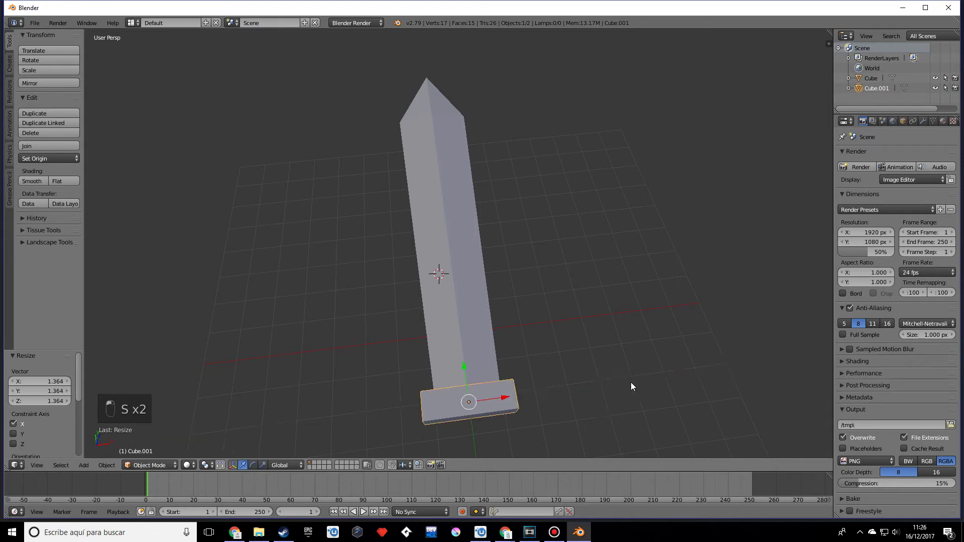
- Thicken the guard by scaling it by about 1.375 along Z
middle_drag(630, 381, 469, 226)
key(s)
key(z)
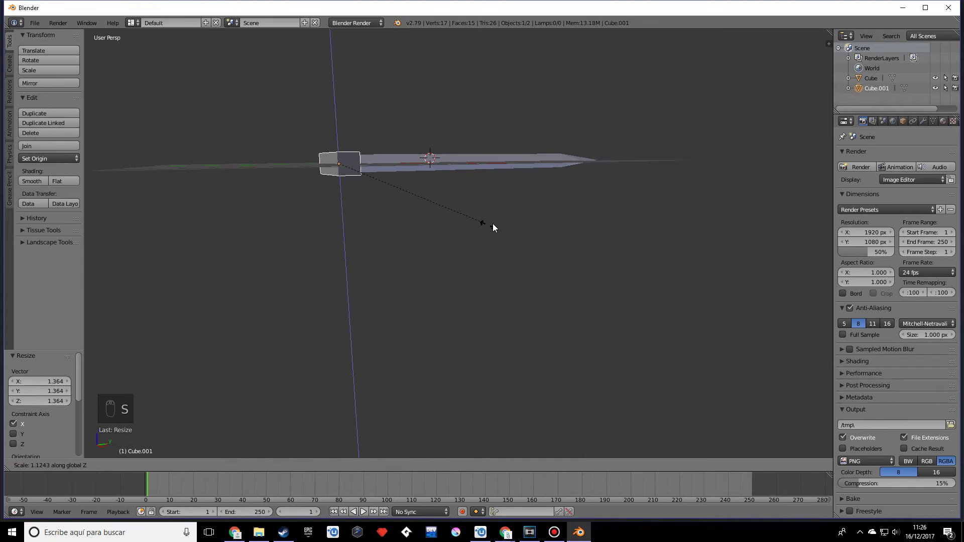
click(525, 221)
click(525, 221)
- Scale the entire blade mesh slightly along Z in Edit Mode to adjust its thickness
middle_drag(525, 221, 656, 247)
right_click(505, 162)
scroll(532, 179, up, 2)
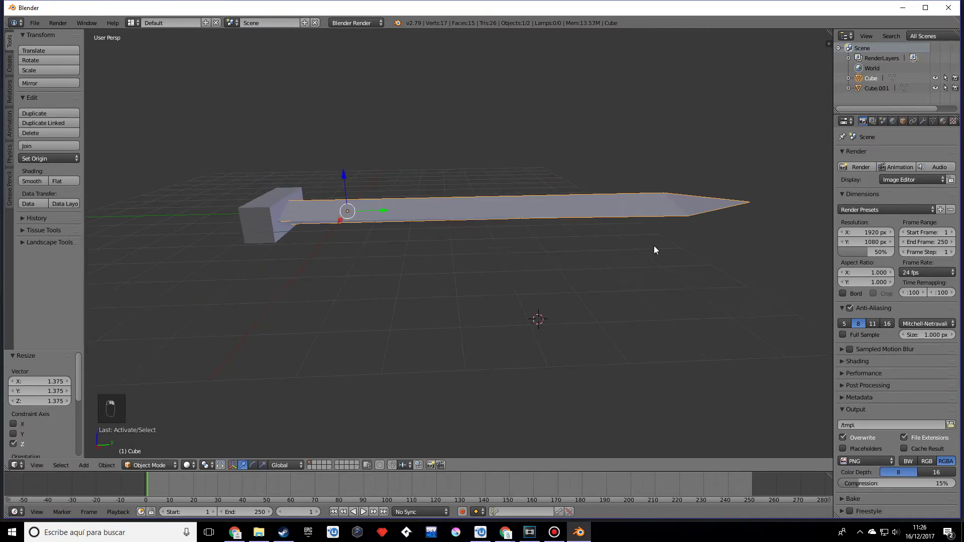
key(Tab)
key(a)
key(a)
key(a)
key(s)
key(z)
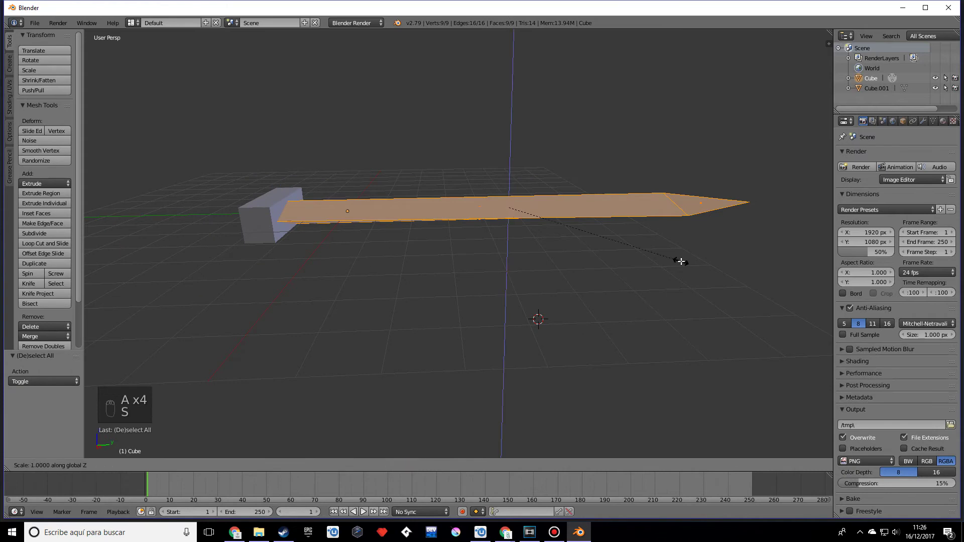
click(666, 252)
key(Tab)
- Add one centered loop cut across the middle of the guard, splitting its width in half
middle_drag(626, 277, 628, 309)
right_click(299, 324)
middle_drag(360, 317, 413, 303)
key(Tab)
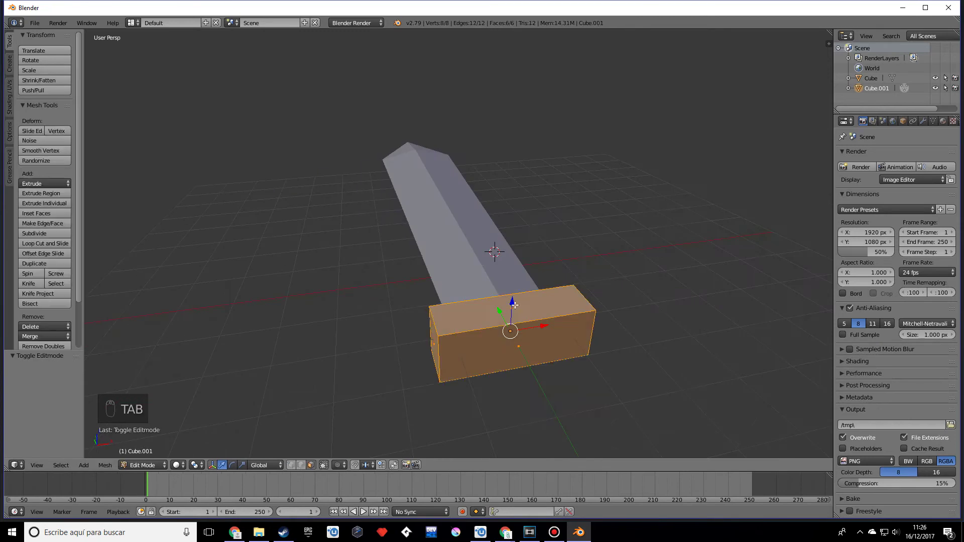
key(ctrl+r)
click(520, 328)
right_click(520, 329)
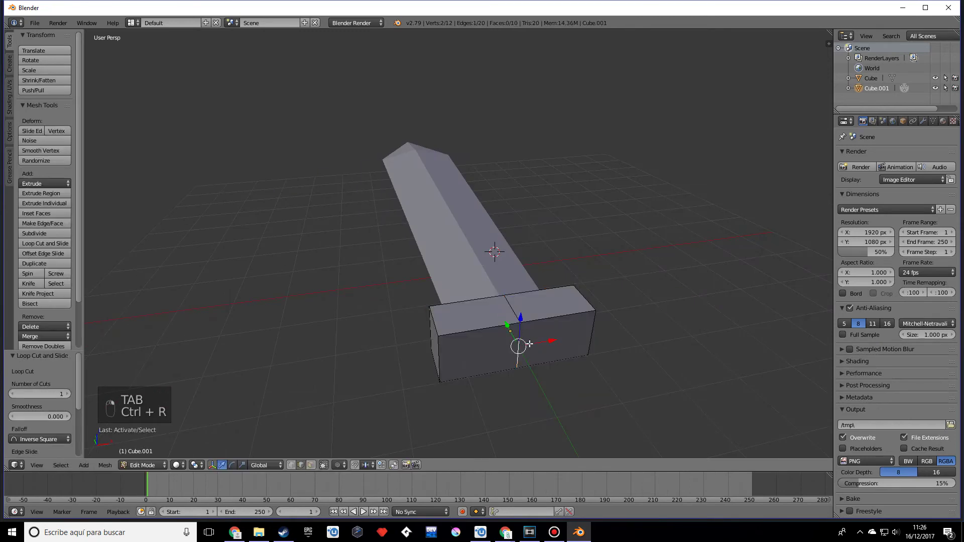
- Move the guard's rear middle edge about -0.14 units along Y and its blade-side corner edges slightly toward the tip
middle_drag(529, 344, 546, 345)
drag(572, 315, 542, 320)
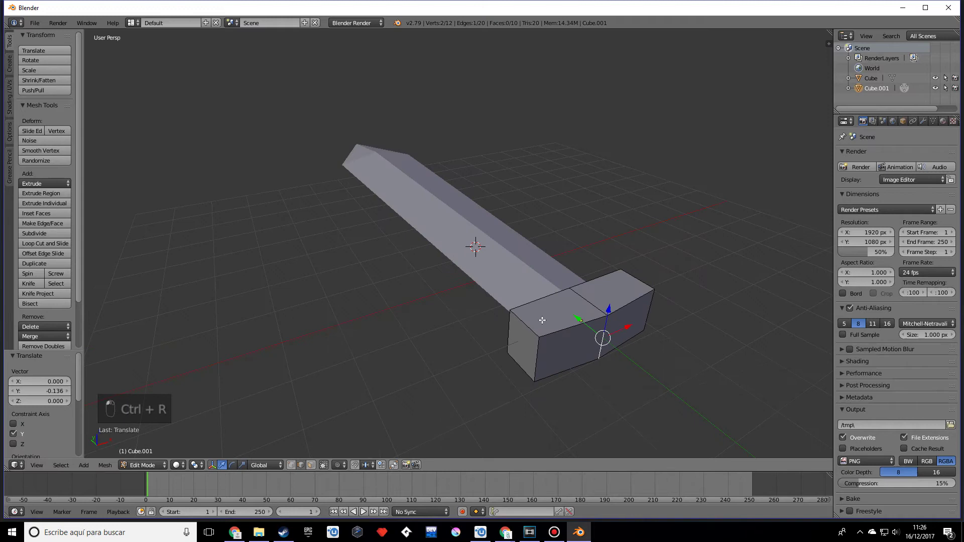
right_click(542, 320)
middle_drag(512, 324, 419, 306)
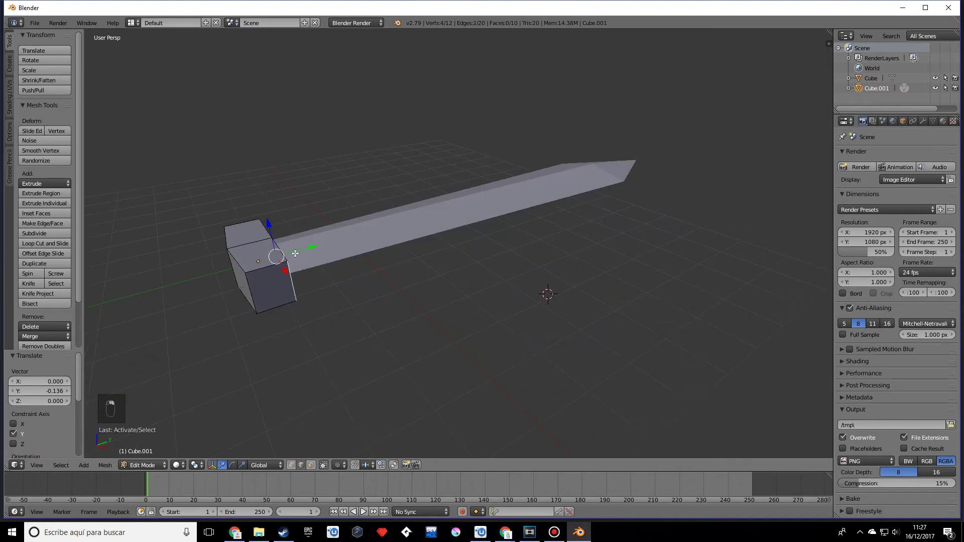
drag(306, 250, 322, 247)
- Return to Object Mode and reset the 3D cursor to the world center
middle_drag(322, 251, 533, 256)
key(Tab)
key(shift+c)
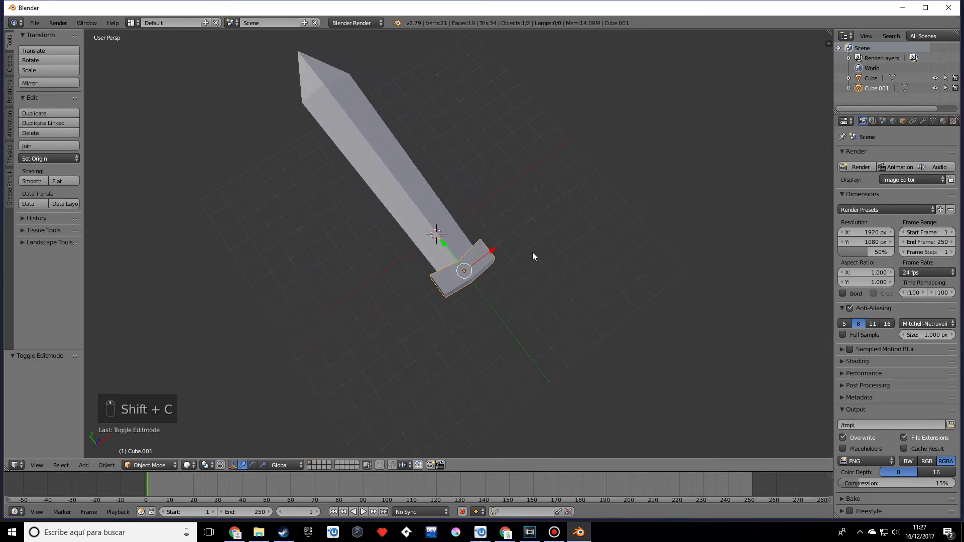
middle_drag(439, 263, 472, 250)
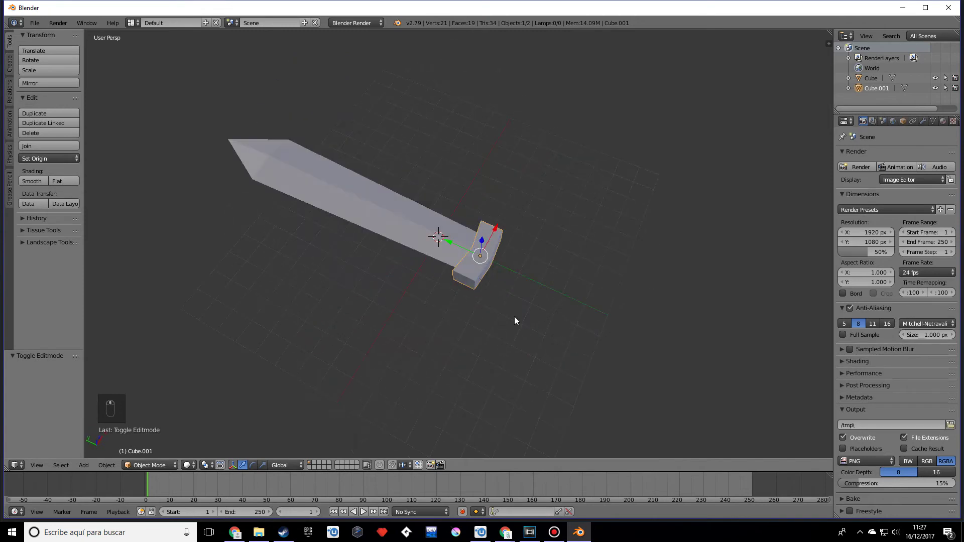
- Add a cube, position it just behind the guard along Y, and scale it uniformly by 0.39 for the handle
key(shift+a)
mouse_move(514, 316)
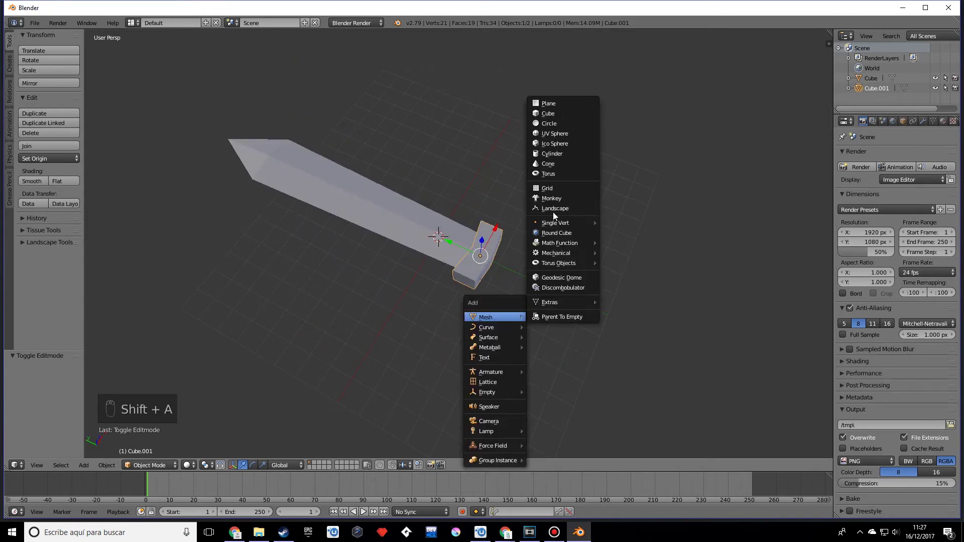
click(552, 122)
drag(416, 228, 504, 246)
key(s)
click(580, 290)
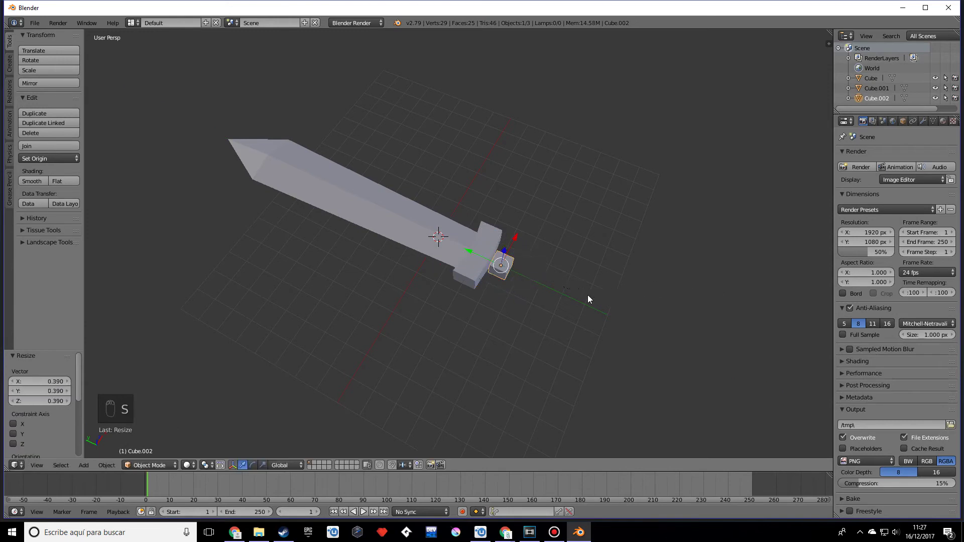
- Stretch the handle cube by 4.873 along Y and move it about -0.56 along Y, away from the blade
scroll(588, 294, up, 2)
middle_drag(587, 295, 594, 247)
key(s)
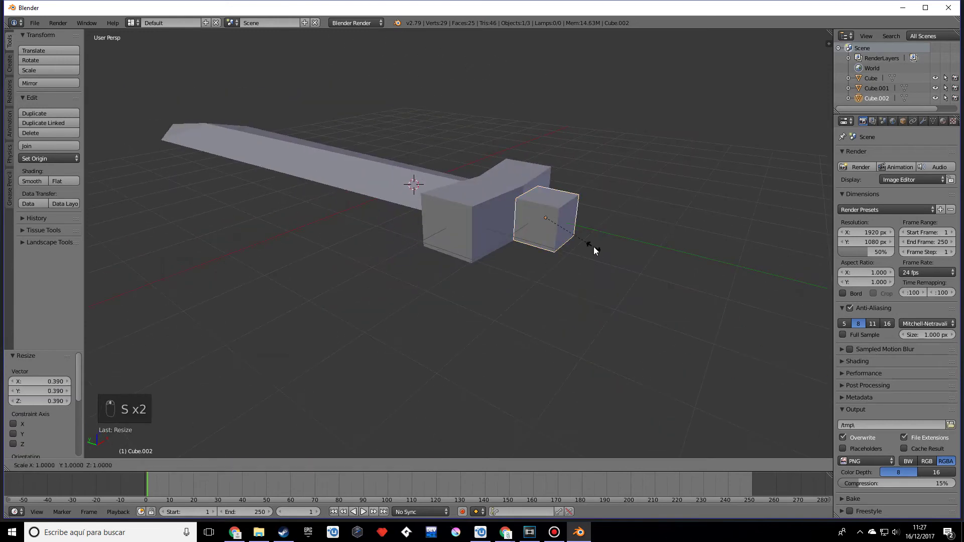
key(y)
click(813, 275)
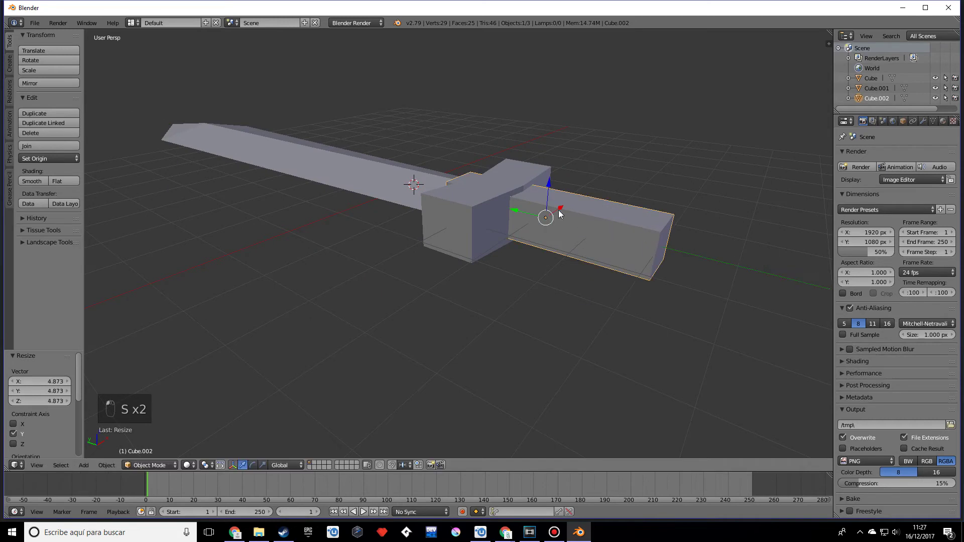
drag(515, 214, 562, 217)
- Extrude the handle's free end face in place and scale the new face up by about 1.4
middle_drag(594, 224, 397, 298)
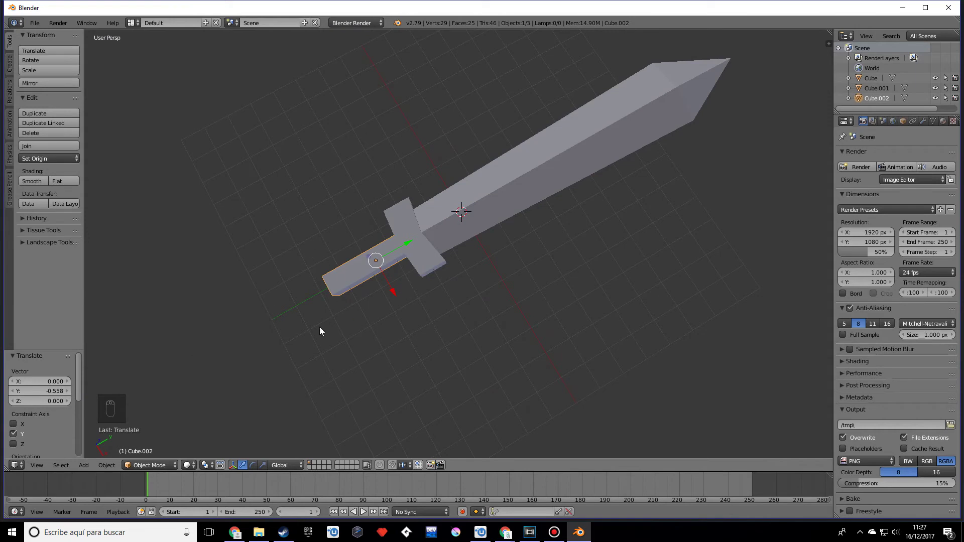
key(Tab)
middle_drag(355, 272, 381, 351)
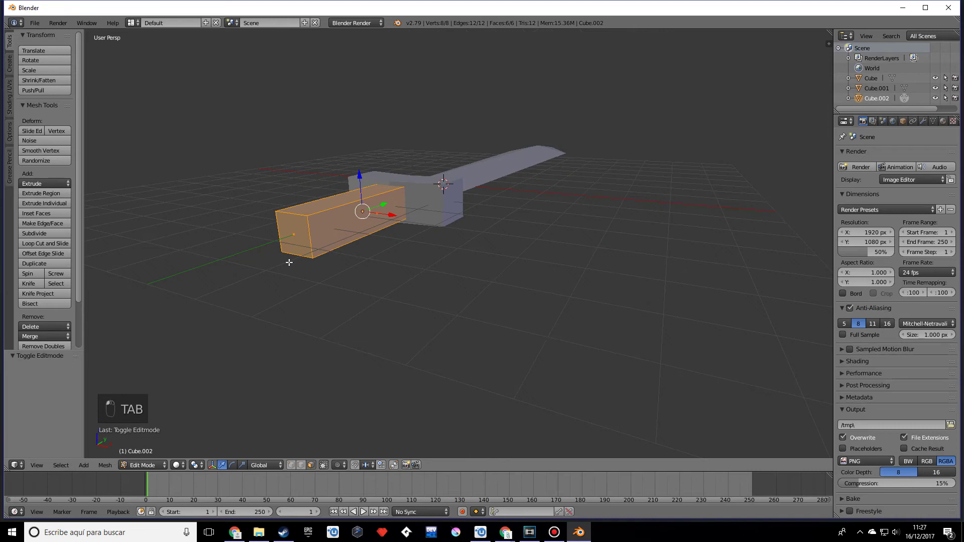
right_click(292, 245)
middle_drag(292, 245, 454, 291)
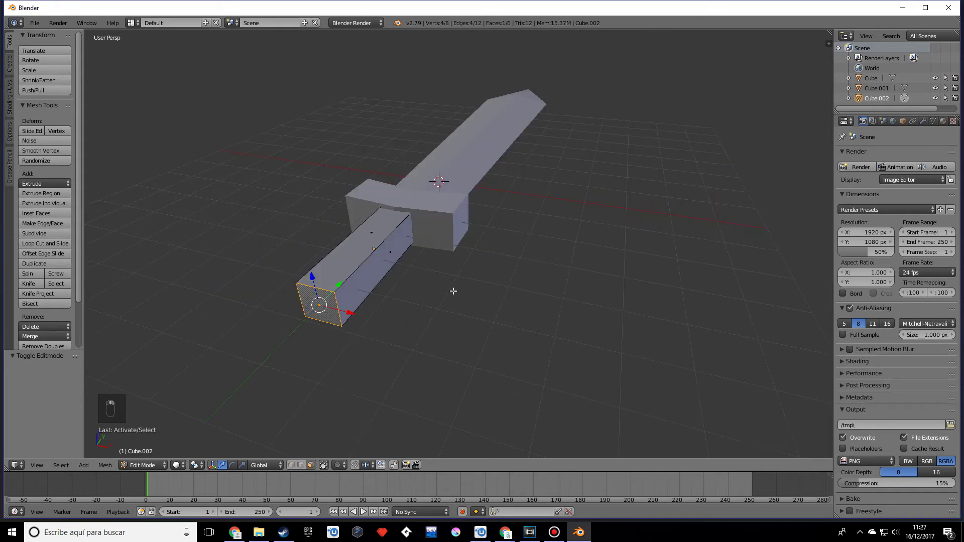
key(e)
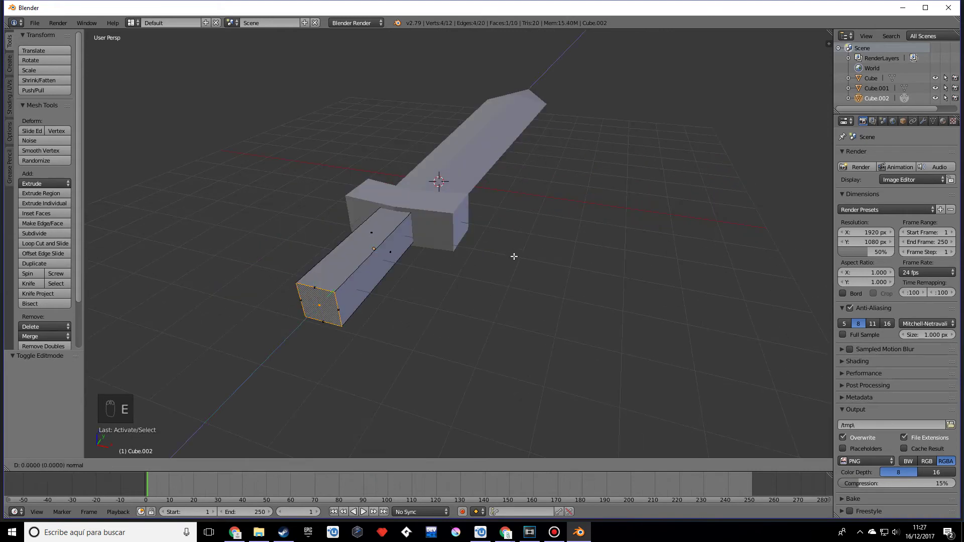
key(ctrl+z)
key(e)
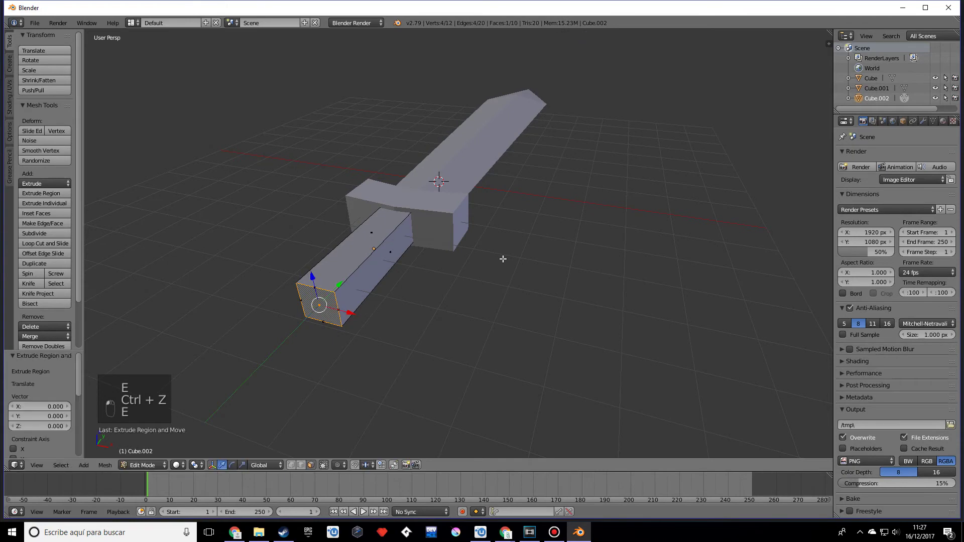
key(s)
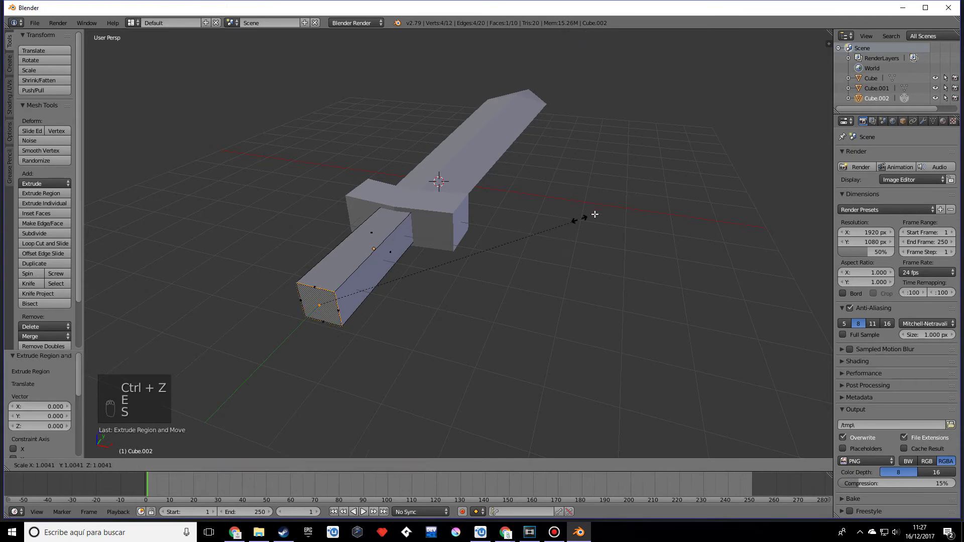
click(677, 183)
- Extrude the enlarged end face about 0.585 outward as a pommel, shrink its end slightly, and return to Object Mode
middle_drag(512, 295, 486, 275)
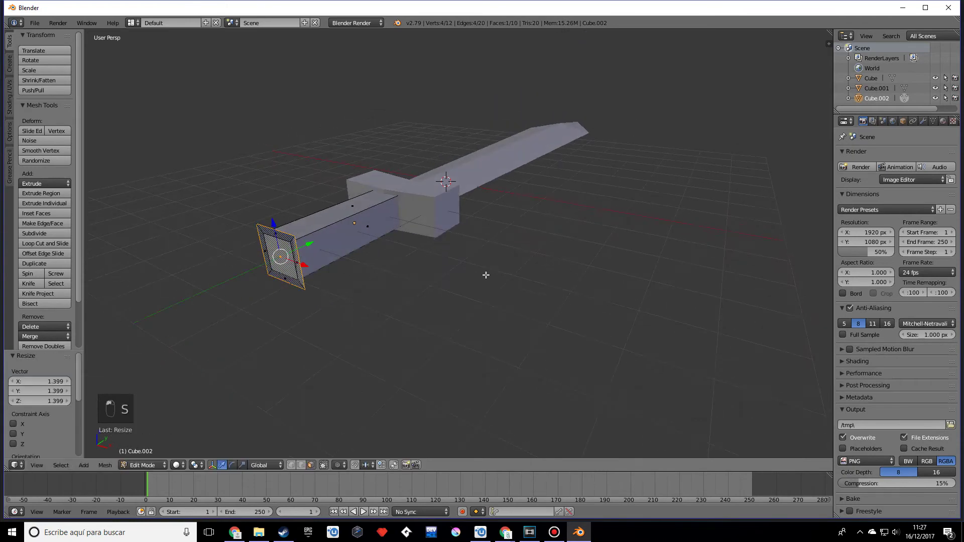
key(e)
click(458, 267)
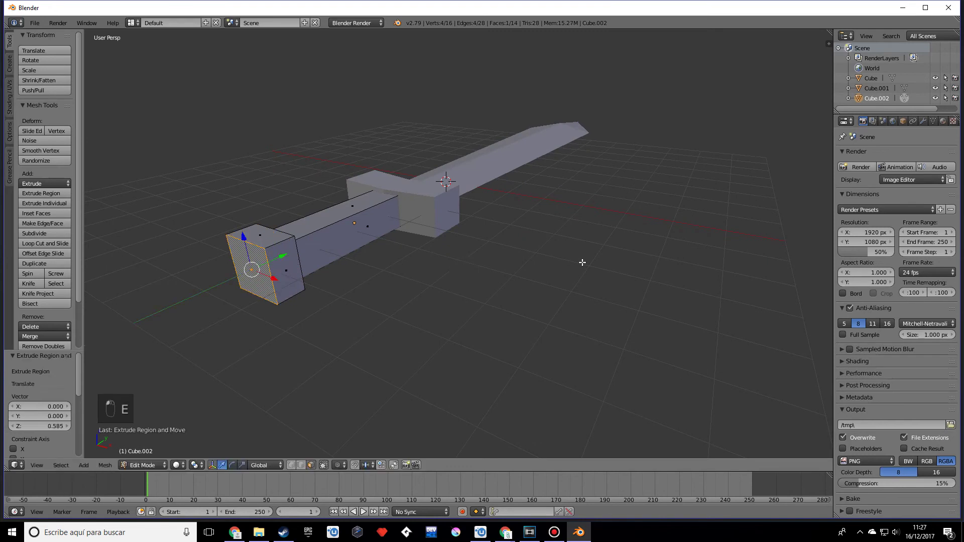
key(s)
click(563, 267)
key(Tab)
- Widen the guard by about 1.26 along X
middle_drag(533, 271, 458, 271)
right_click(458, 271)
scroll(491, 276, up, 3)
key(s)
key(x)
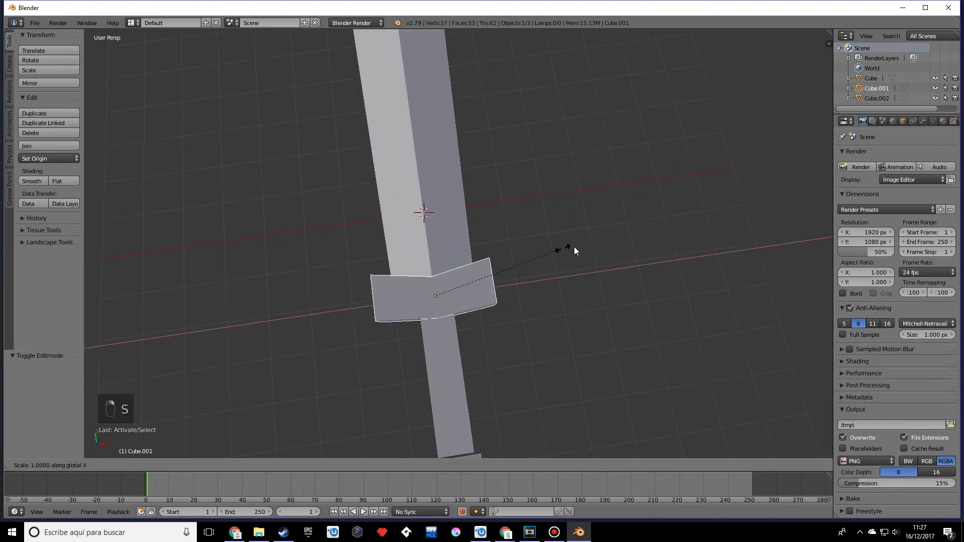
click(595, 243)
scroll(595, 243, down, 4)
scroll(619, 282, down, 1)
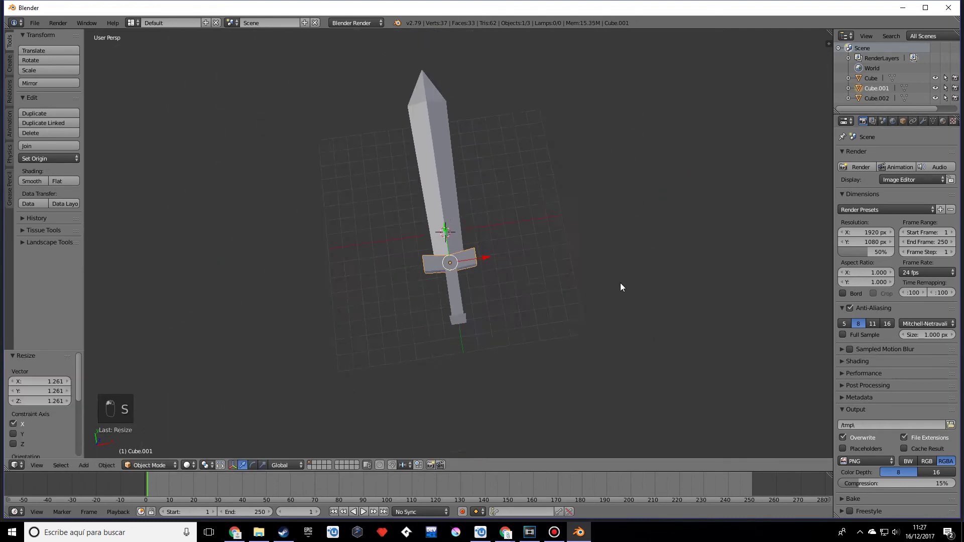
- Knife-cut a small triangular notch outline into the blade's upper face, partway along one long edge, in Edit Mode
middle_drag(619, 282, 560, 283)
right_click(493, 252)
key(Tab)
scroll(507, 286, up, 4)
scroll(508, 286, up, 2)
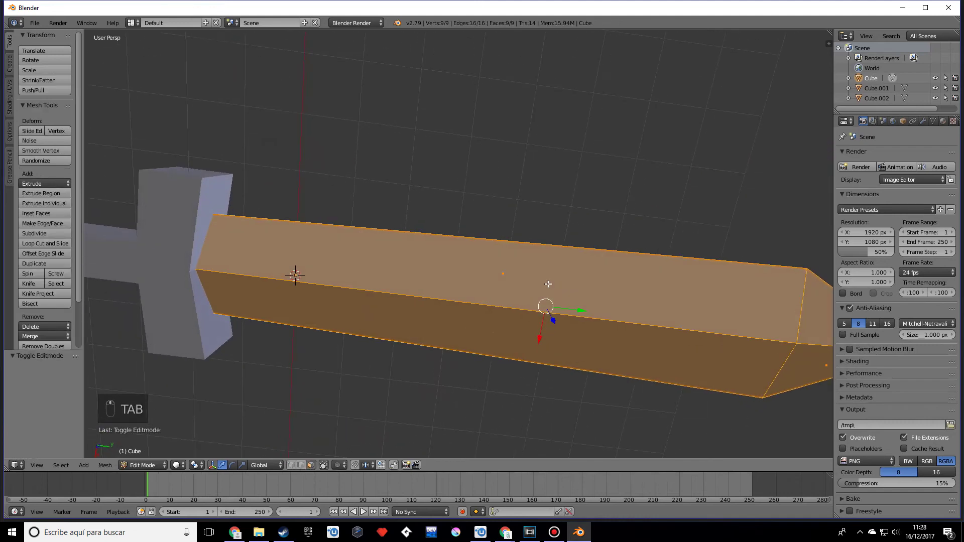
key(k)
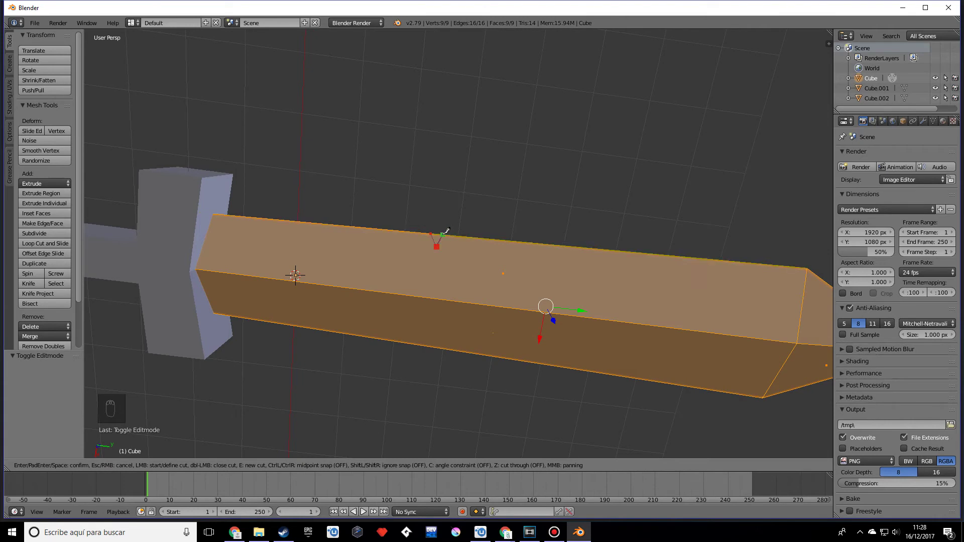
key(Return)
- Cut a matching triangle with the Knife on the blade's other side, sharing the first notch's edge points
middle_drag(459, 224, 353, 440)
key(a)
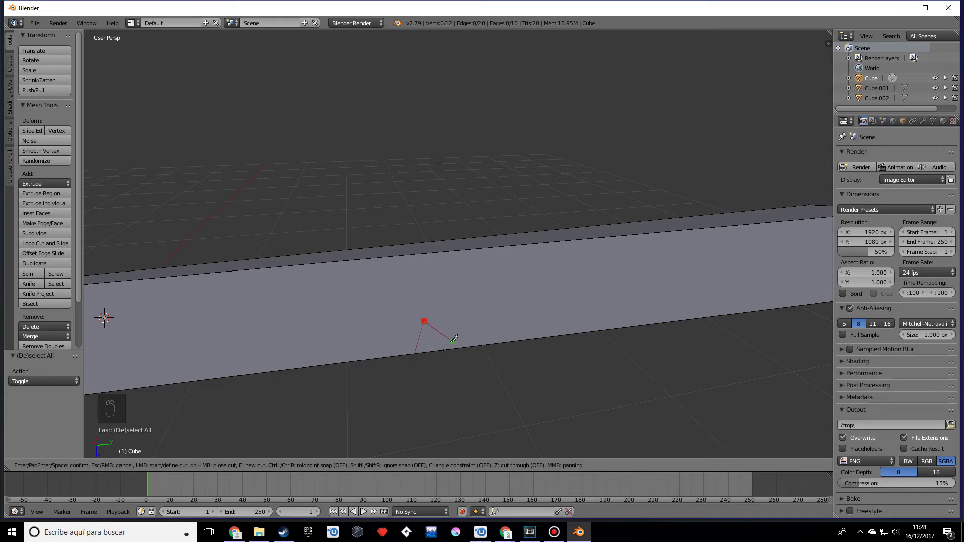
click(444, 350)
key(Return)
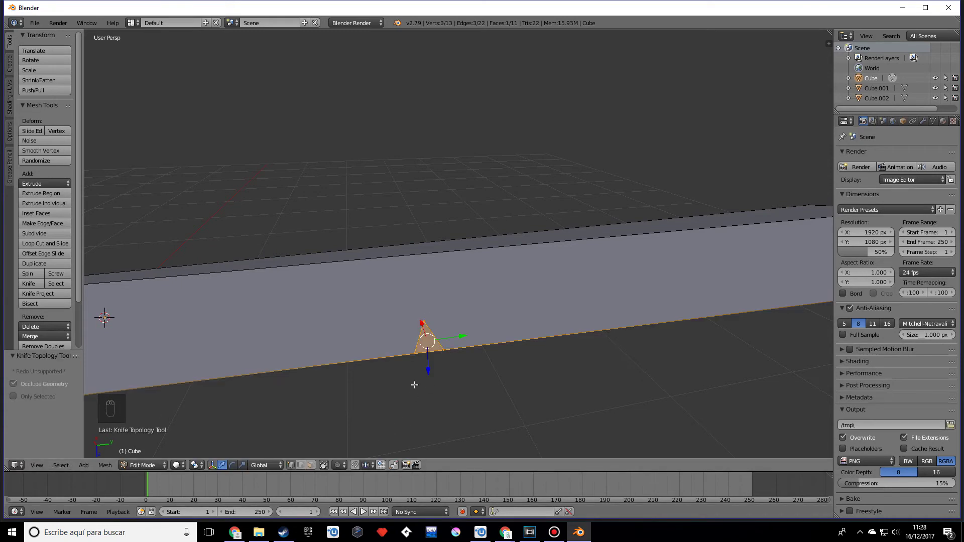
- Switch to face selection and delete both triangular faces of the first notch
middle_drag(413, 383, 400, 308)
click(311, 464)
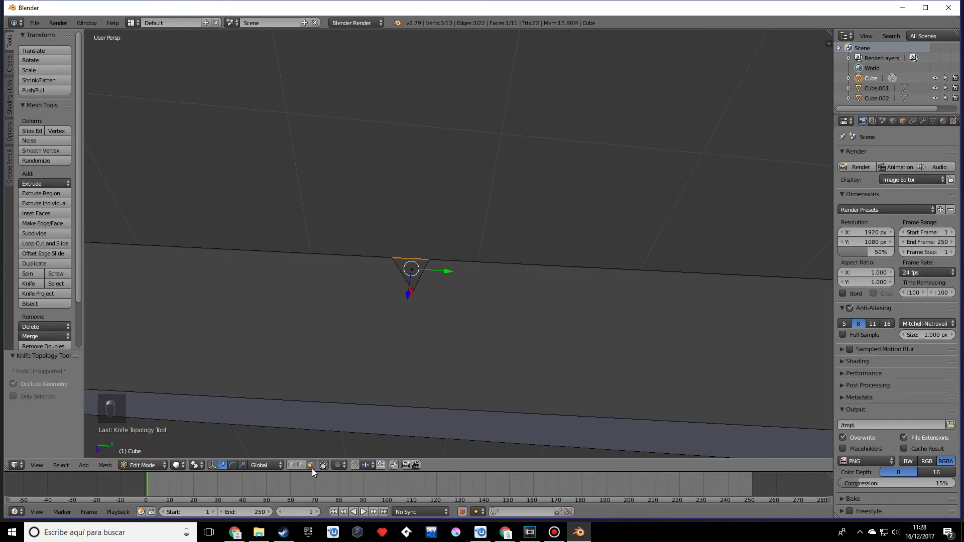
shift+right_click(416, 260)
key(x)
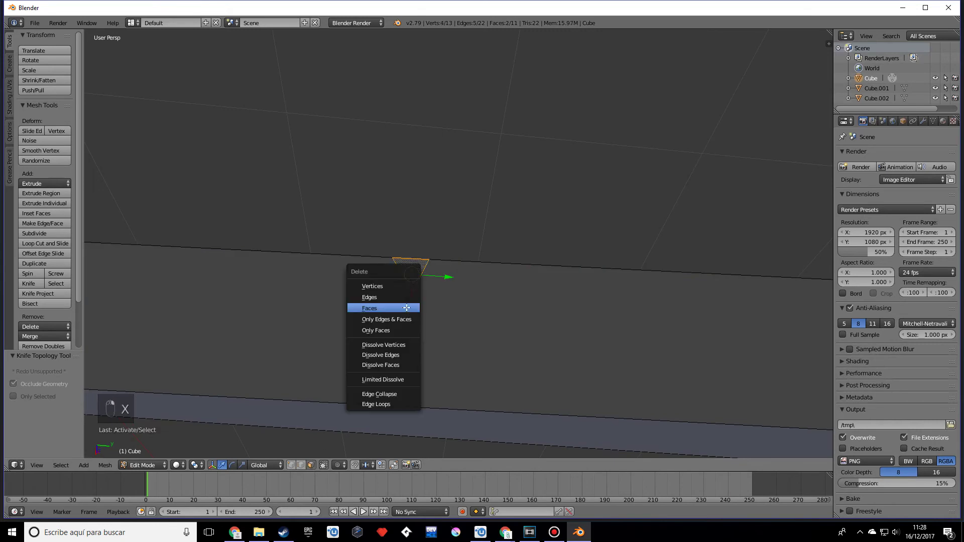
click(407, 309)
- Knife-cut a second, narrower triangular outline on the same blade edge, nearer the tip than the first notch
middle_drag(525, 330, 465, 362)
key(k)
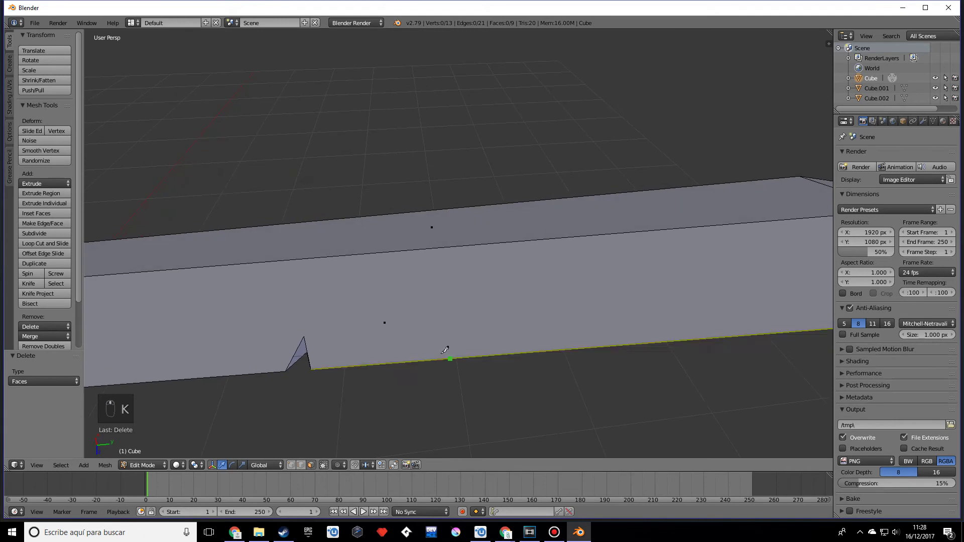
click(425, 361)
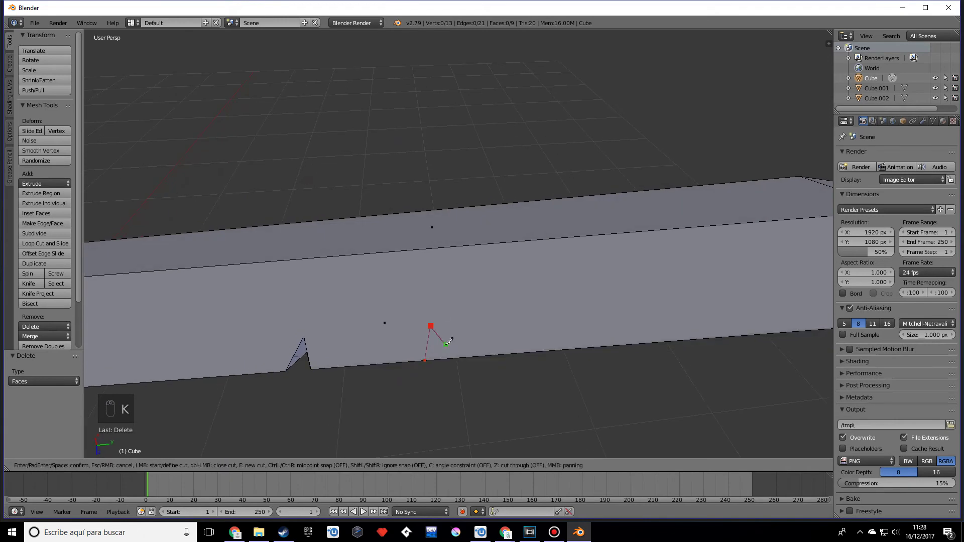
key(Return)
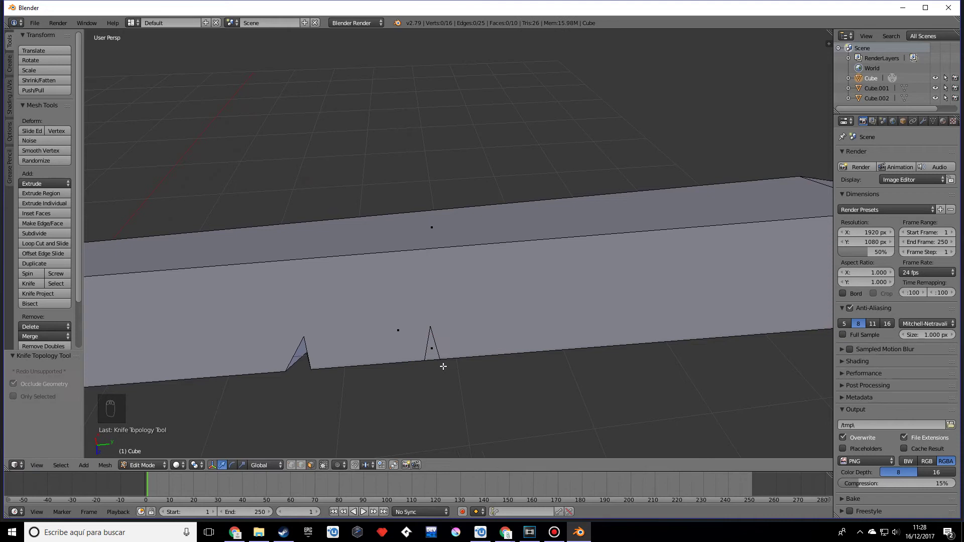
- Cut the second notch's matching triangle with the Knife on the opposite side of the blade
middle_drag(441, 366, 444, 300)
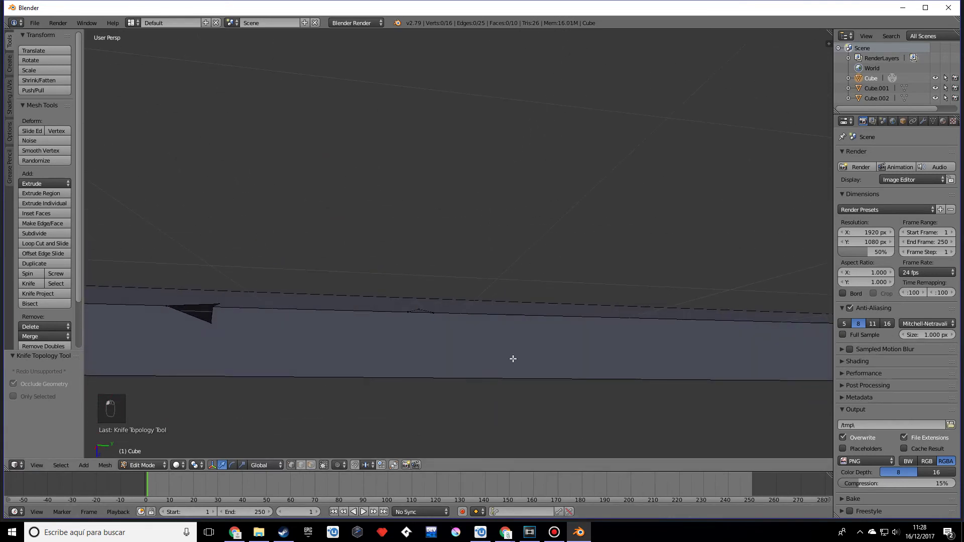
key(k)
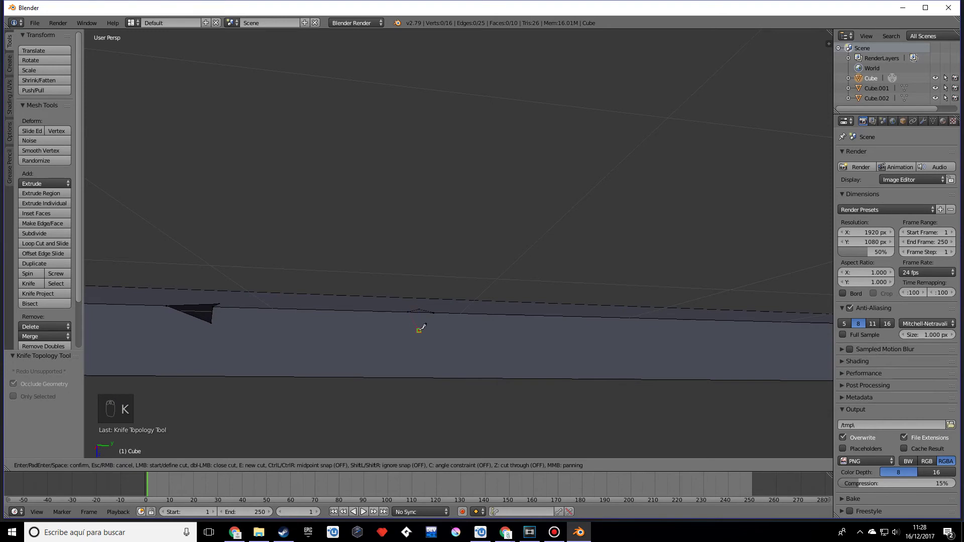
click(419, 329)
click(431, 315)
key(Return)
- Delete both triangular faces of the second notch to open it
middle_drag(432, 315, 460, 347)
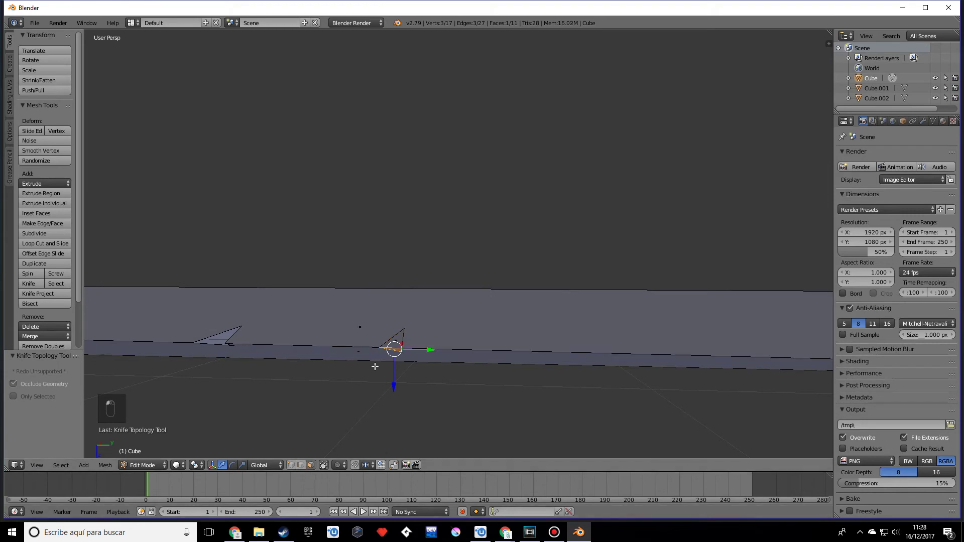
shift+right_click(394, 334)
shift+right_click(392, 324)
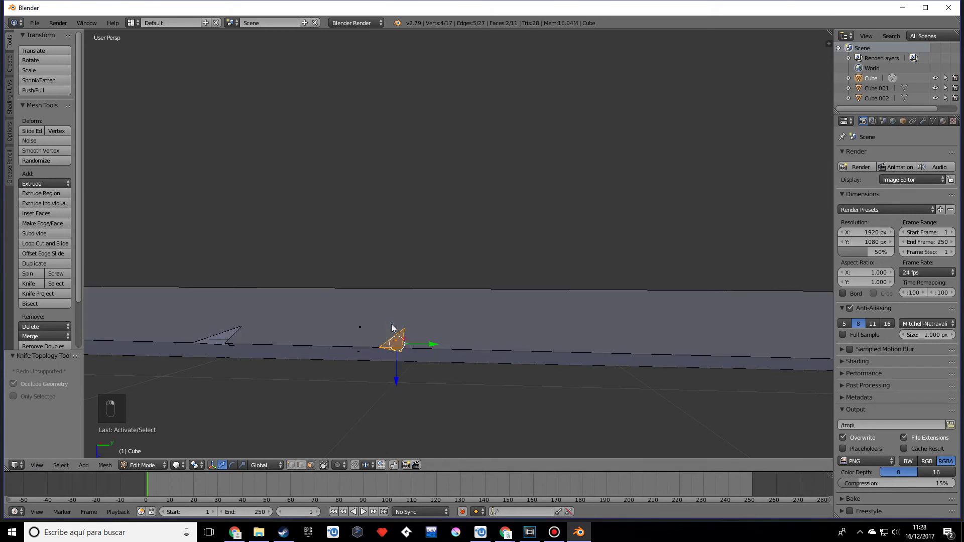
key(x)
click(393, 324)
- Knife-cut a third triangular notch outline into the blade's opposite long edge, close to the tip
middle_drag(393, 324, 312, 315)
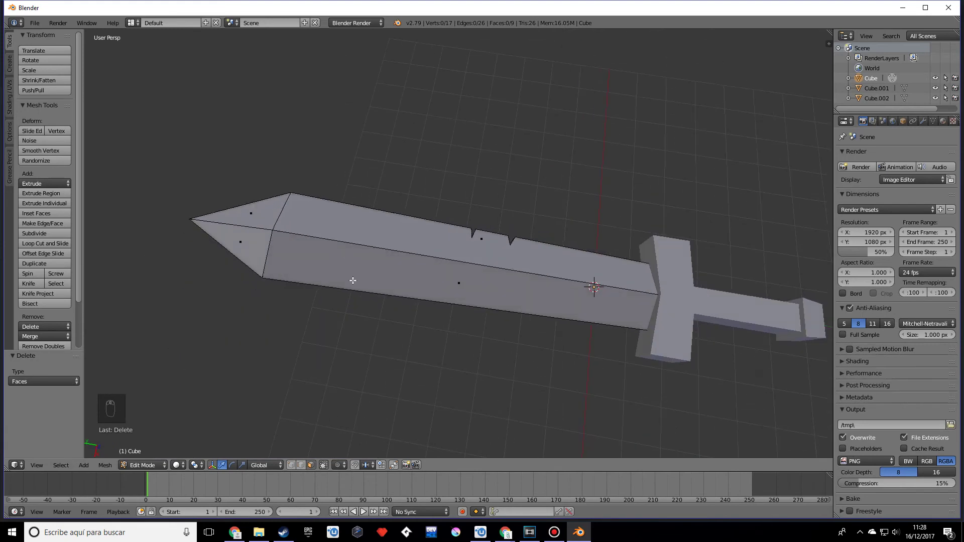
shift+middle_drag(383, 294, 447, 285)
scroll(423, 295, up, 2)
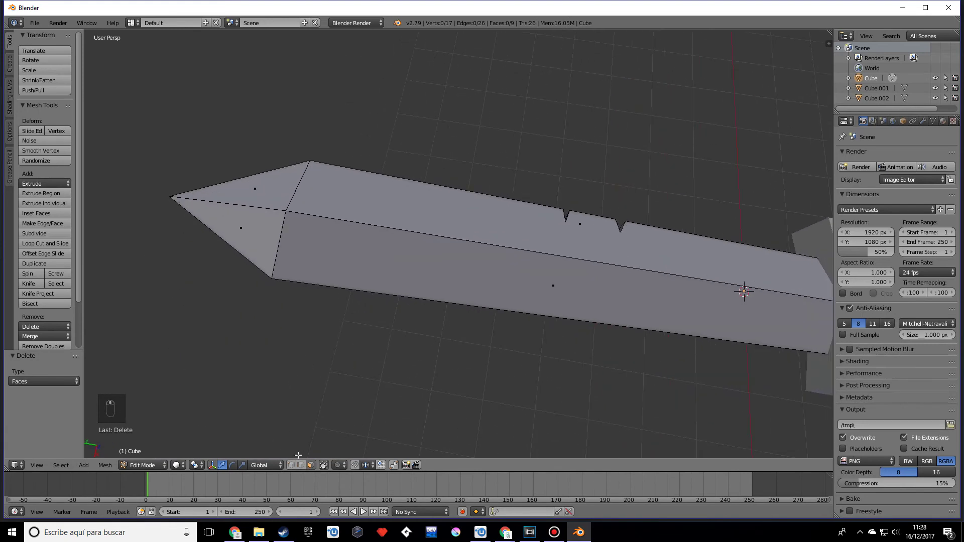
scroll(377, 352, up, 2)
key(k)
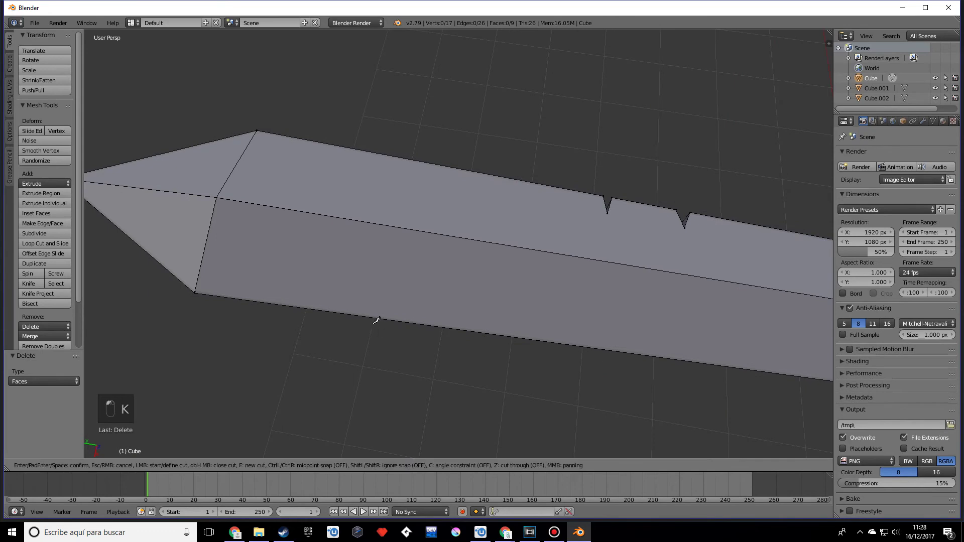
click(336, 312)
click(356, 285)
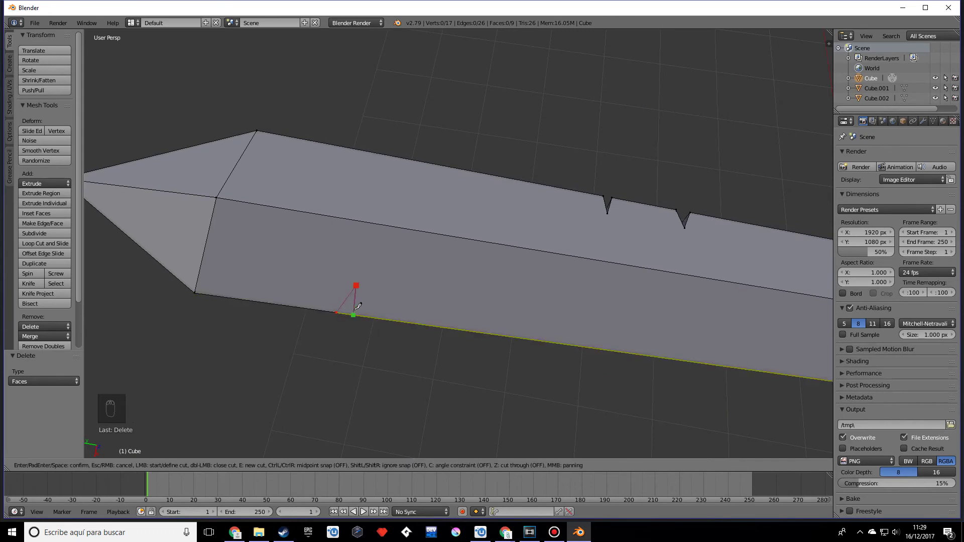
click(359, 314)
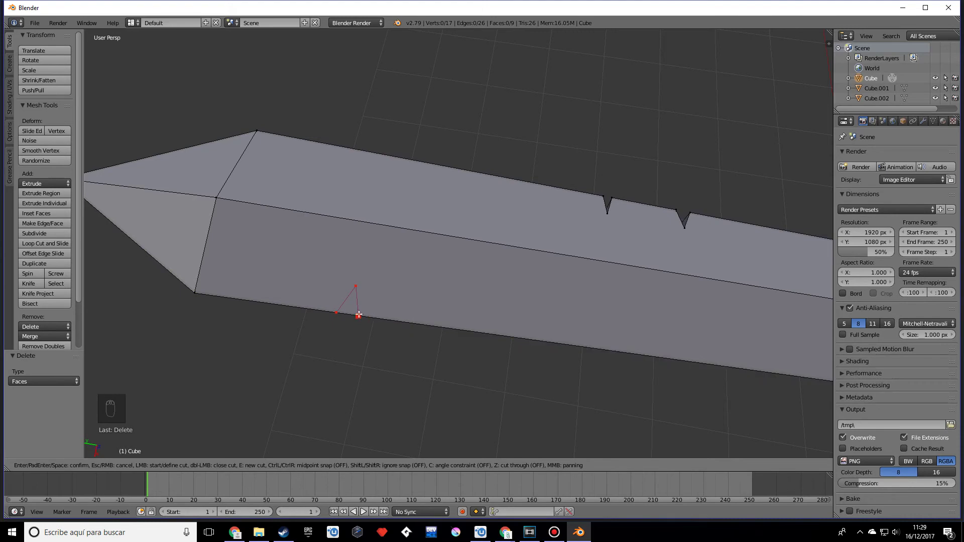
key(Return)
- Cut the third notch's matching triangle with the Knife on the blade's underside, joining the same edge points
middle_drag(387, 316, 383, 237)
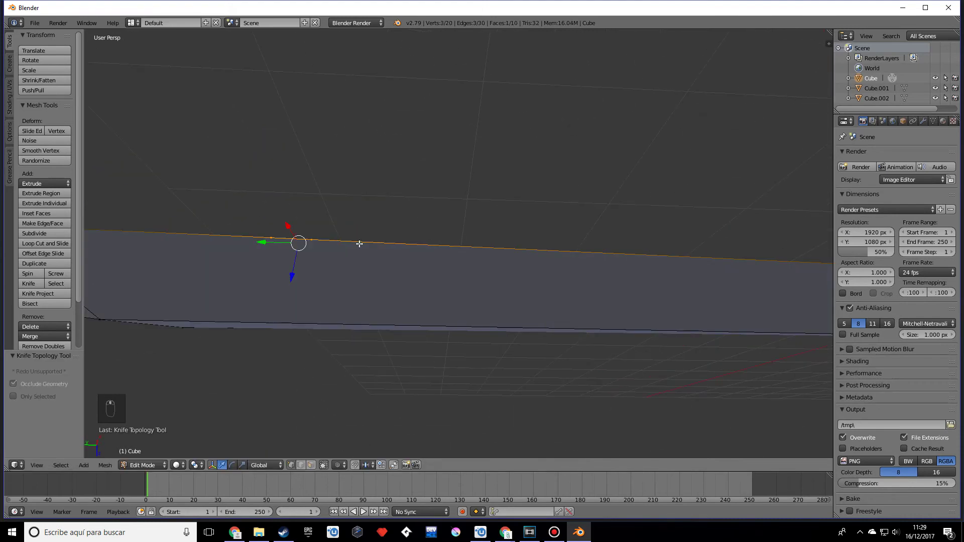
key(k)
click(271, 237)
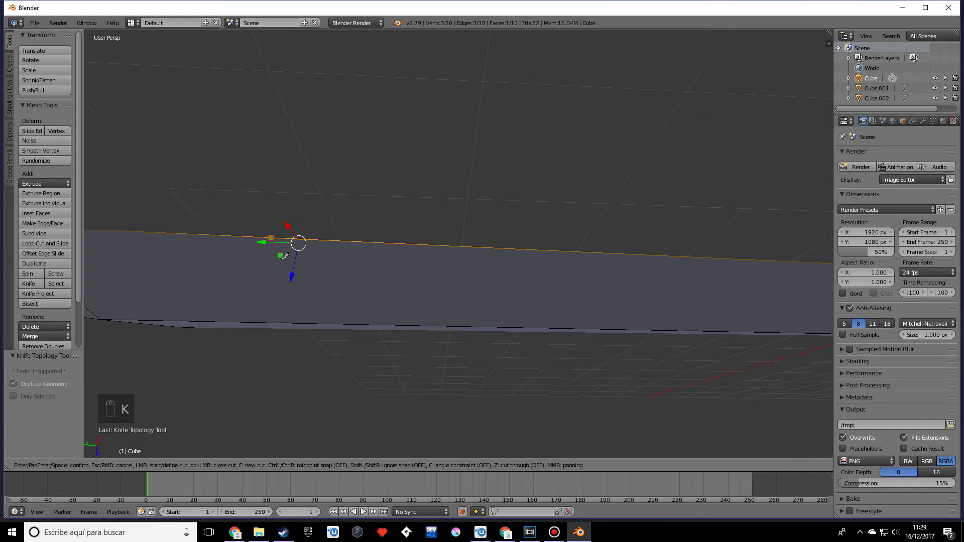
click(289, 275)
click(312, 242)
key(Return)
scroll(313, 242, down, 4)
middle_drag(313, 241, 343, 410)
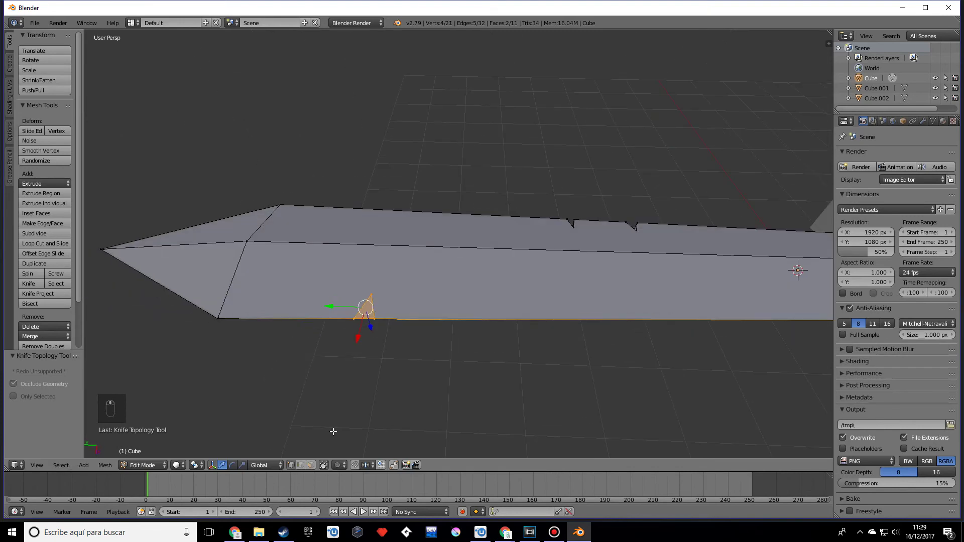
- Delete the third notch's triangular faces to open the gap near the blade's tip
click(314, 465)
key(x)
click(376, 370)
middle_drag(376, 370, 419, 329)
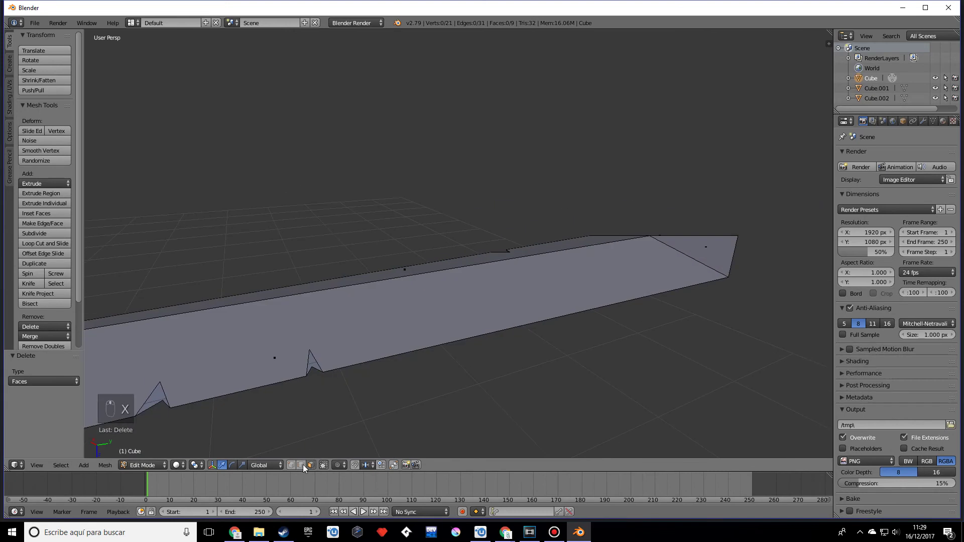
- Fill both open inner sides of the paired notch nearer the hilt with new triangular faces
scroll(486, 333, up, 5)
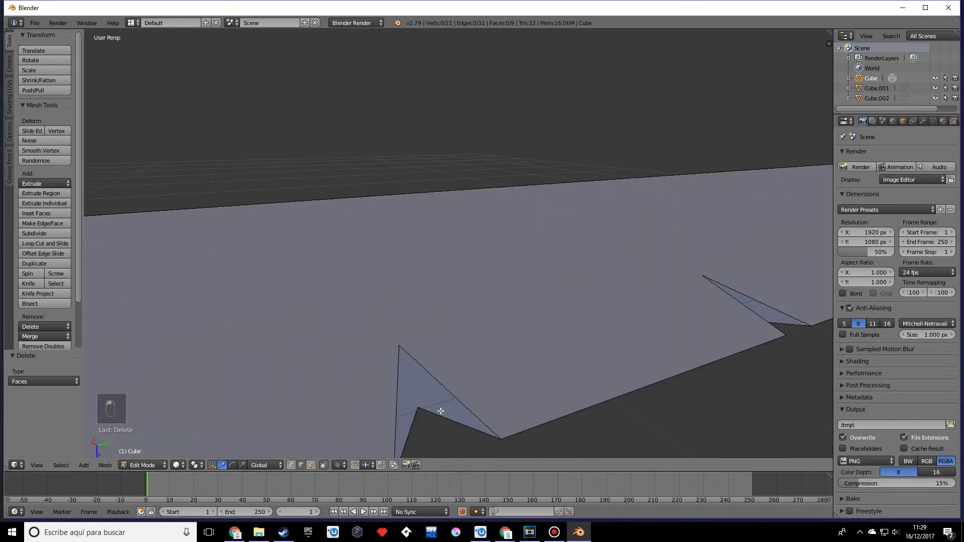
right_click(441, 411)
shift+right_click(439, 381)
scroll(434, 380, down, 4)
middle_drag(435, 380, 355, 379)
key(f)
right_click(349, 334)
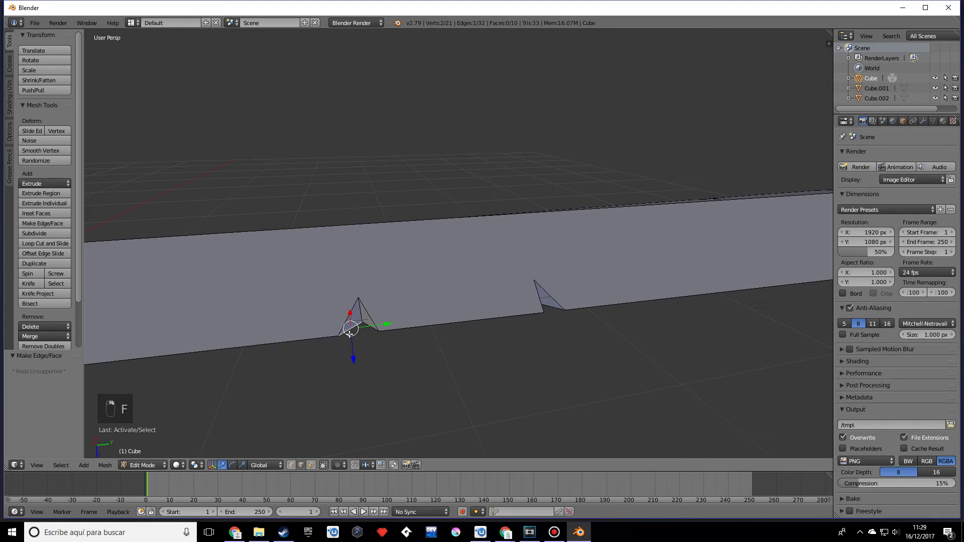
shift+right_click(346, 309)
key(f)
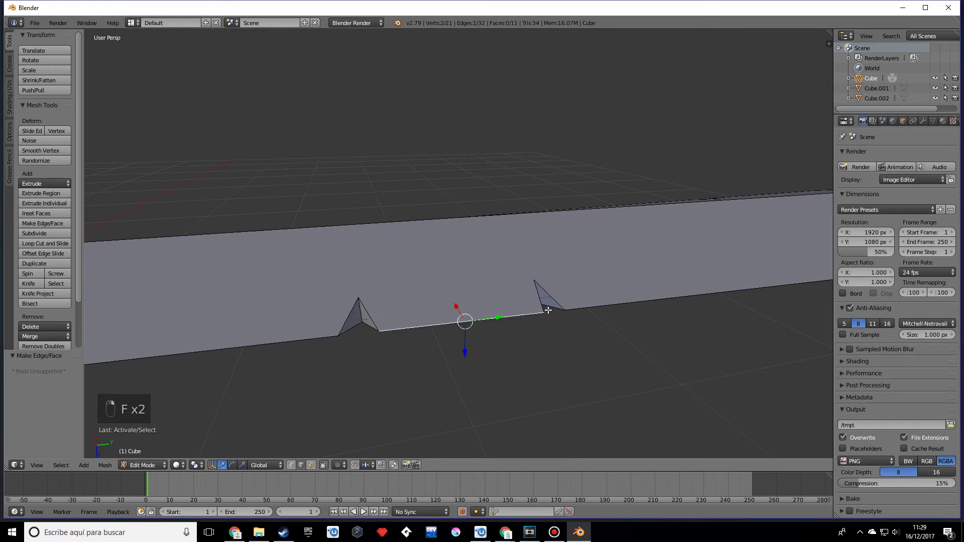
- Fill both open inner sides of the paired notch nearer the tip with new triangular faces
shift+right_click(534, 282)
key(f)
middle_drag(534, 284, 412, 315)
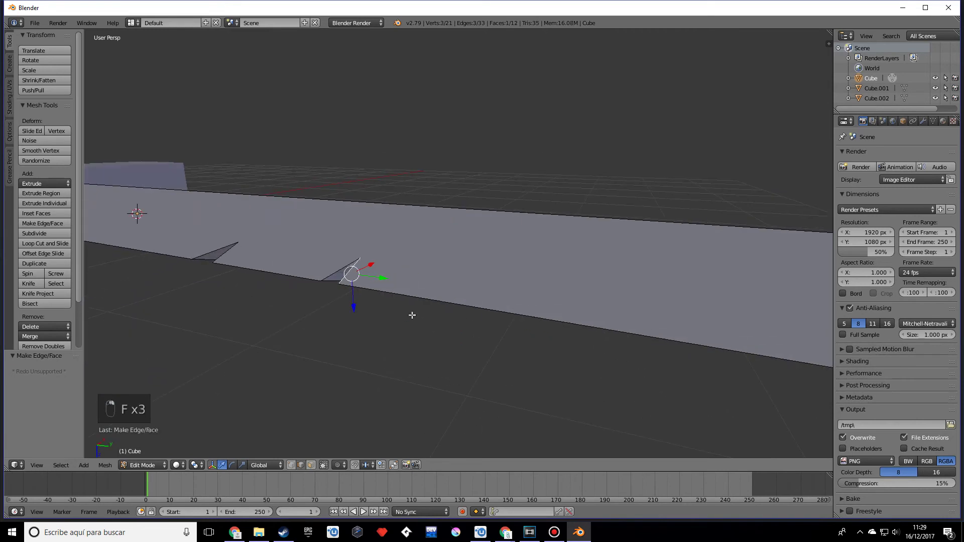
middle_drag(353, 294, 381, 344)
scroll(426, 322, up, 4)
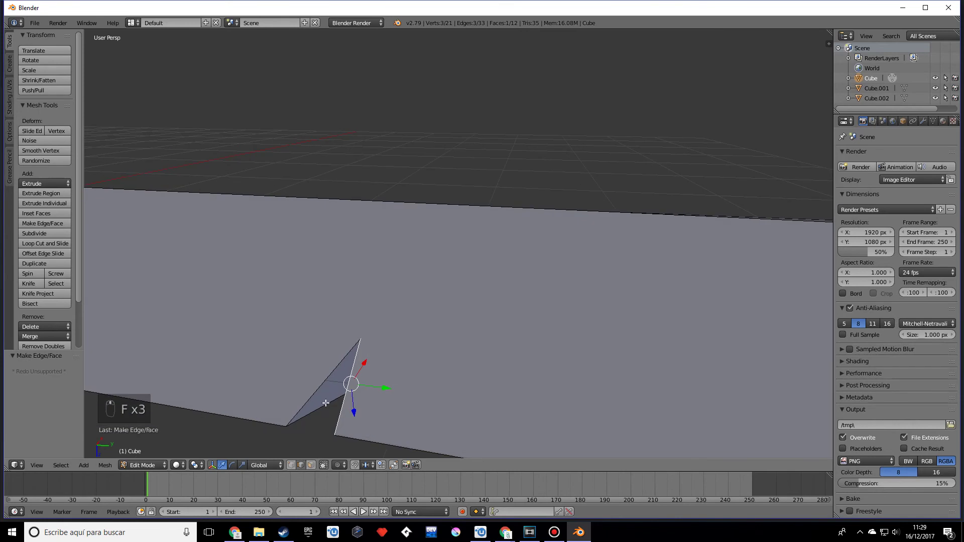
right_click(325, 402)
key(f)
middle_drag(454, 359, 350, 340)
right_click(324, 334)
shift+right_click(322, 328)
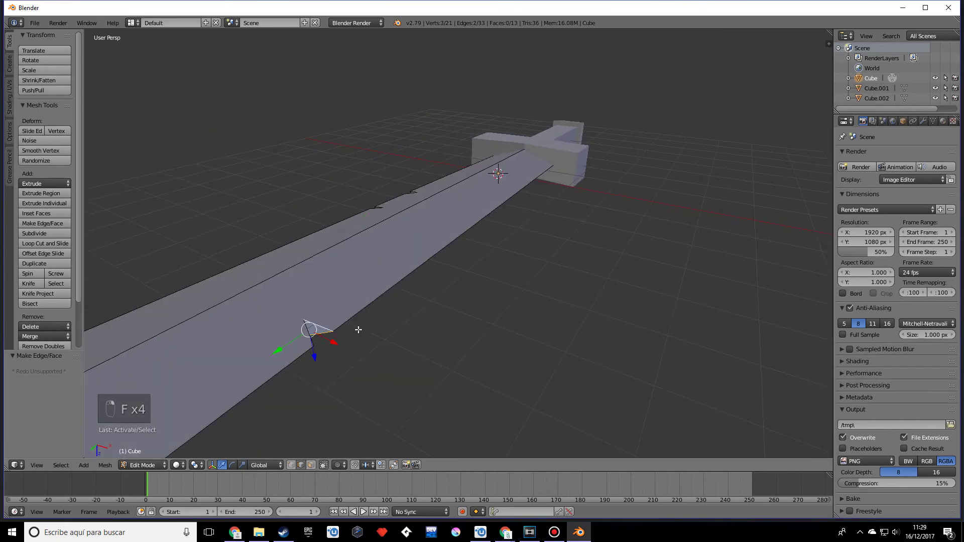
key(d)
key(f)
middle_drag(339, 319, 384, 340)
key(ctrl+z)
key(ctrl+z)
key(ctrl+z)
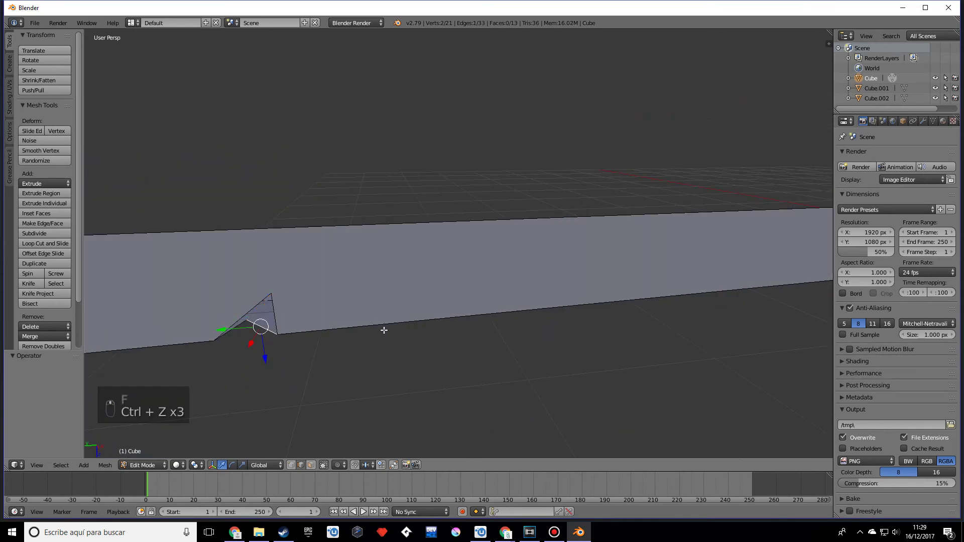
middle_drag(282, 312, 289, 366)
key(ctrl+z)
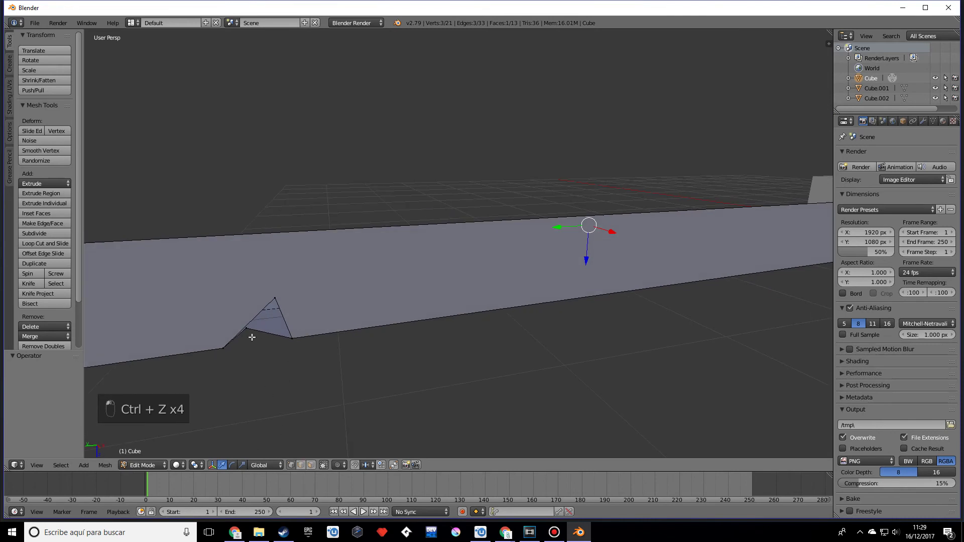
- Move the third notch's offset inner point along Y towards the notch's middle, and its hilt-side edge corner by about -0.088 along Y
right_click(246, 329)
key(g)
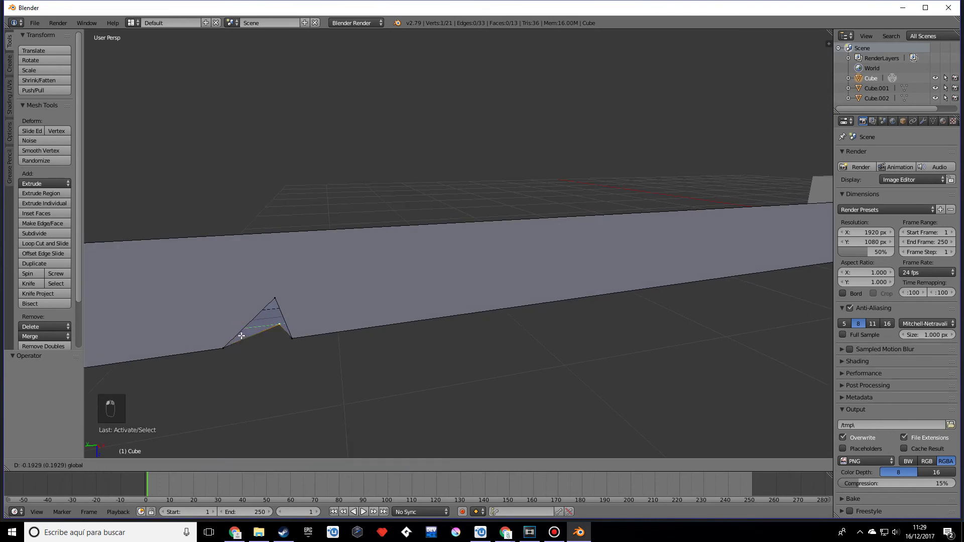
drag(241, 336, 277, 333)
right_click(295, 346)
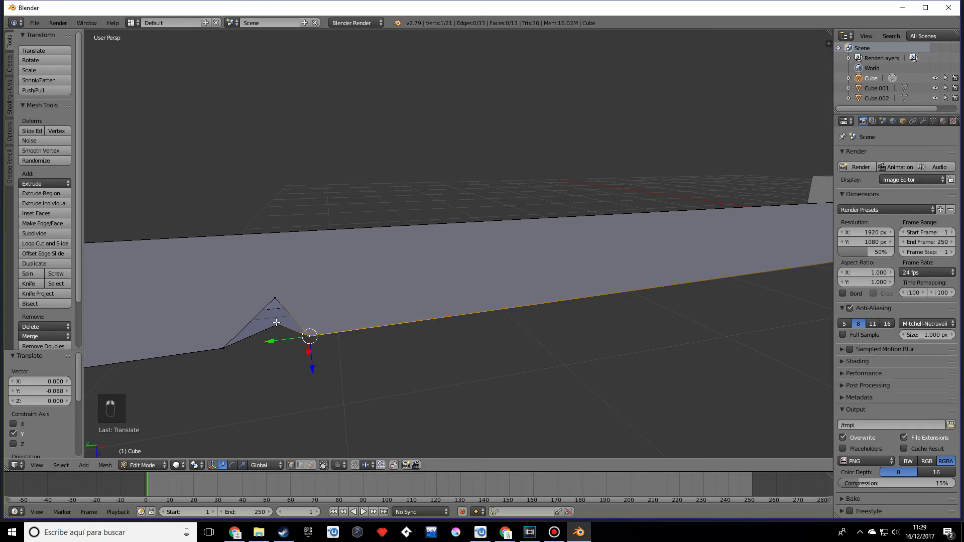
- Align the third notch's two inner peak vertices by scaling them to 0 along the Y axis
right_click(276, 323)
shift+right_click(275, 298)
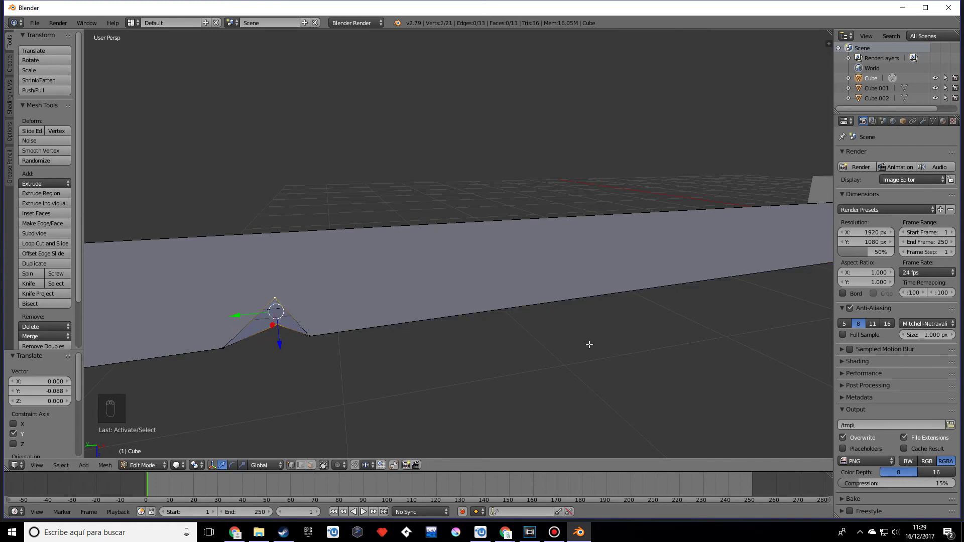
key(s)
key(y)
key(0)
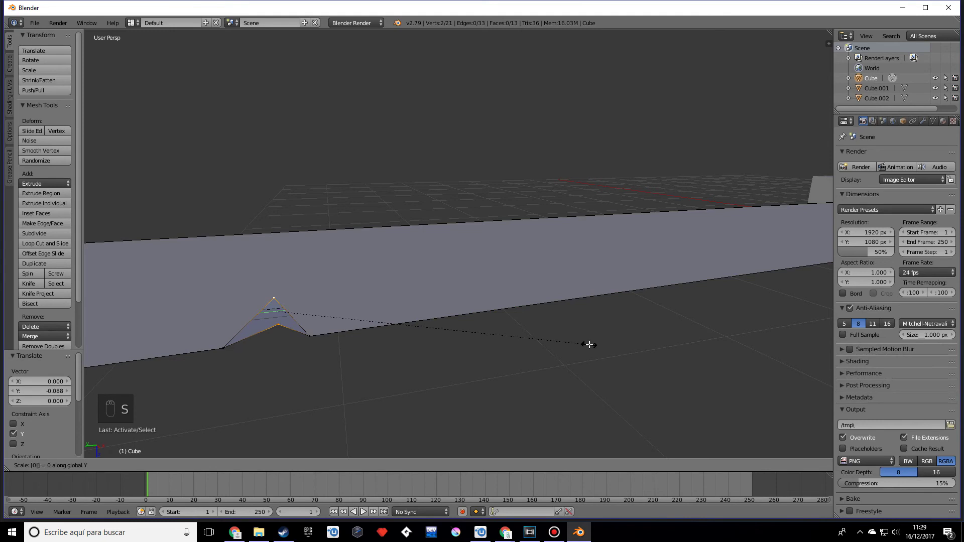
key(Return)
- Fill both open inner sides of the third notch with triangular faces between its peaks and edge corners
middle_drag(539, 298, 541, 297)
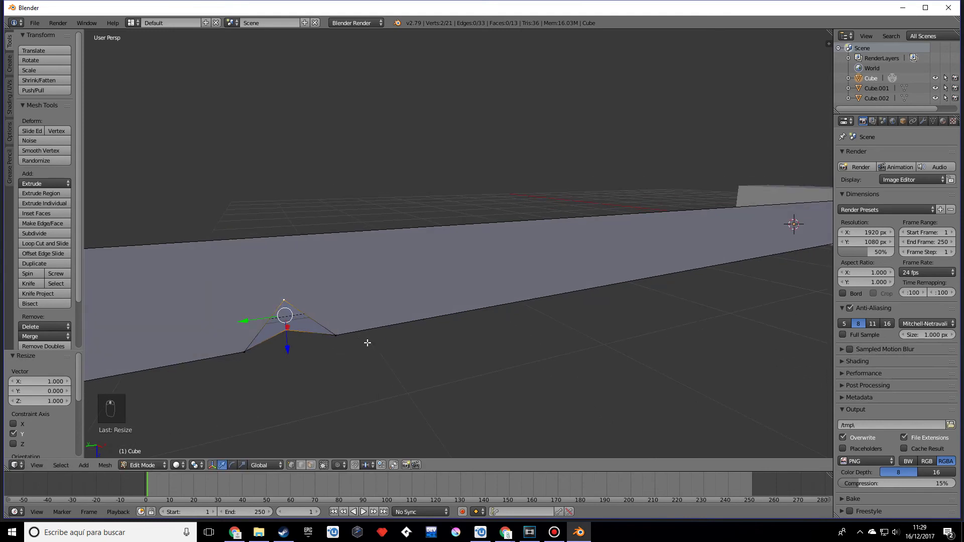
shift+right_click(347, 333)
key(f)
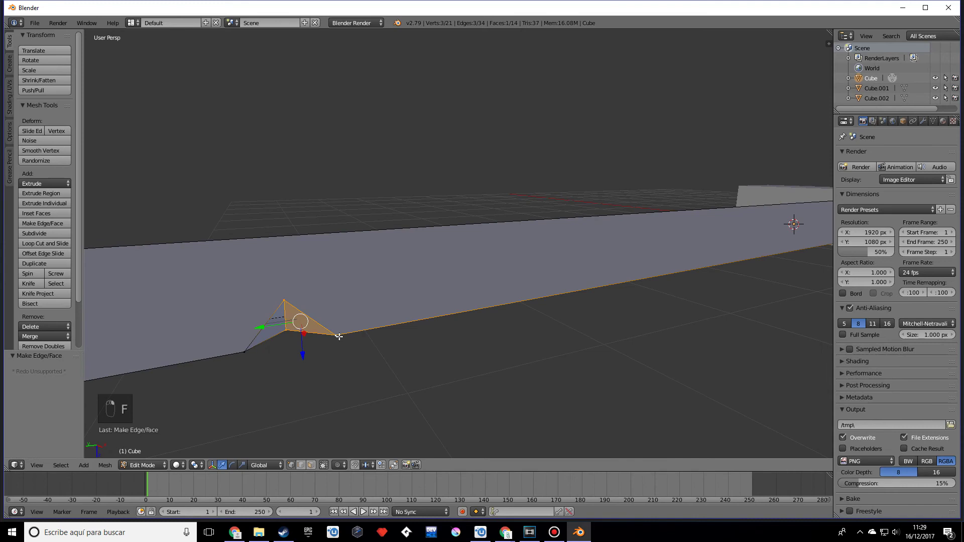
right_click(244, 353)
shift+right_click(285, 330)
shift+right_click(284, 300)
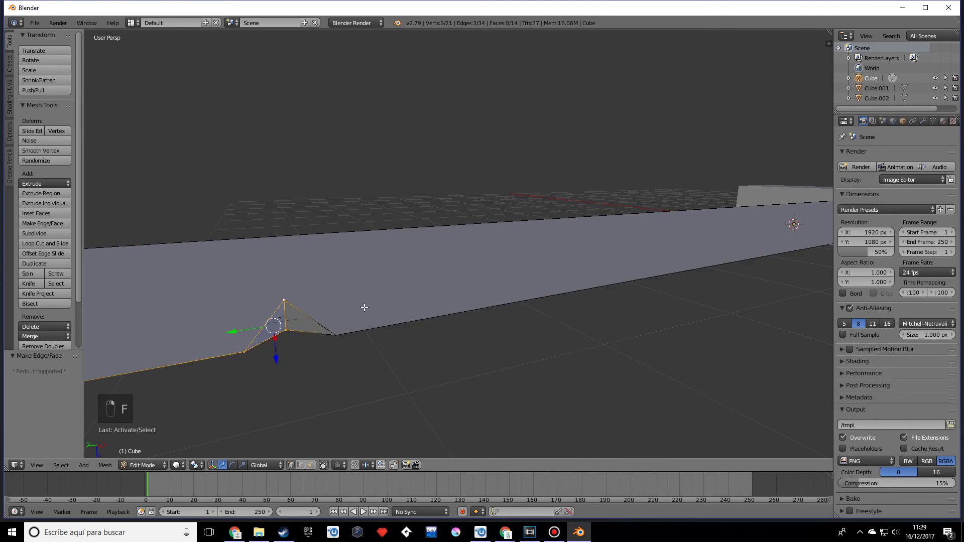
key(f)
- Align the two inner peak vertices of the paired notch nearer the tip by scaling them to 0 along Y
key(Tab)
middle_drag(422, 269, 535, 294)
scroll(522, 294, up, 1)
shift+middle_drag(286, 352, 376, 252)
key(Tab)
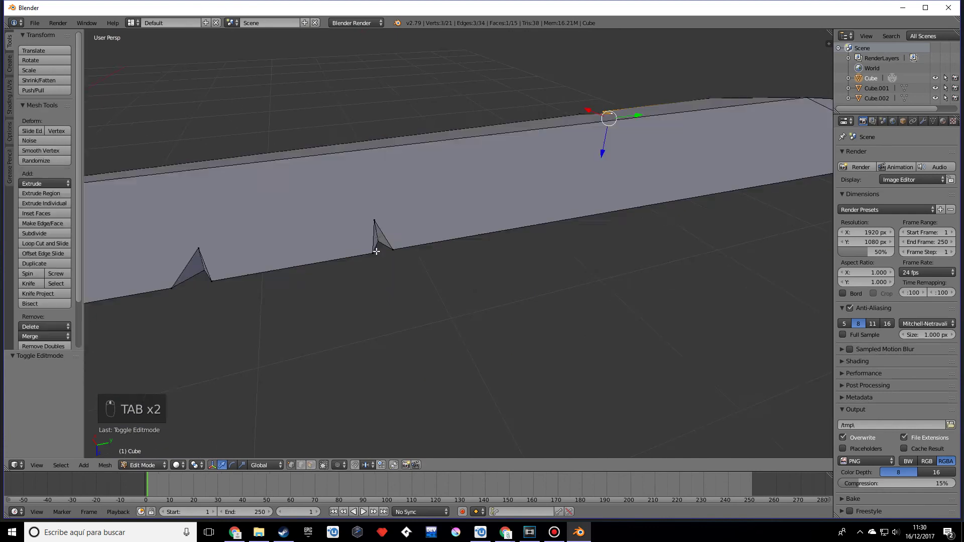
scroll(376, 251, up, 2)
right_click(310, 243)
shift+right_click(300, 201)
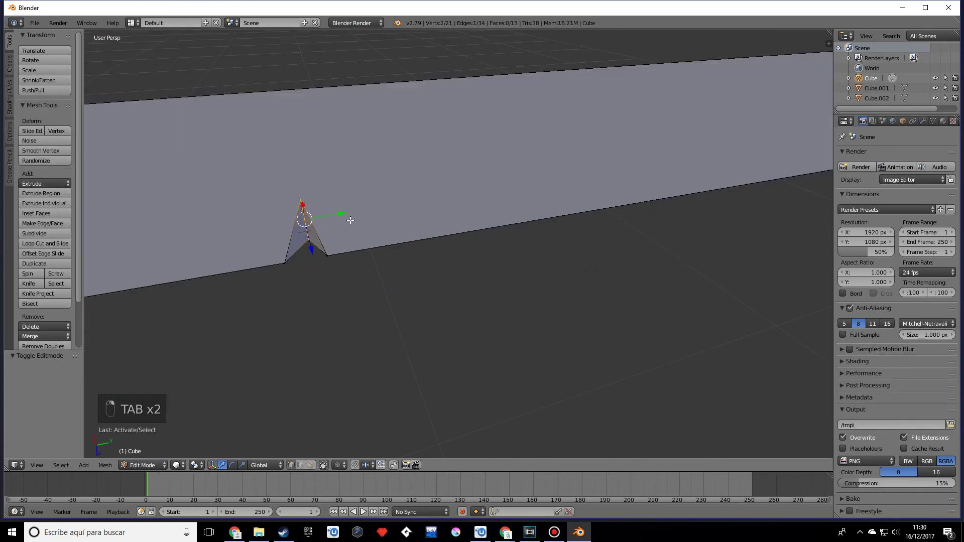
key(s)
key(y)
key(0)
key(Return)
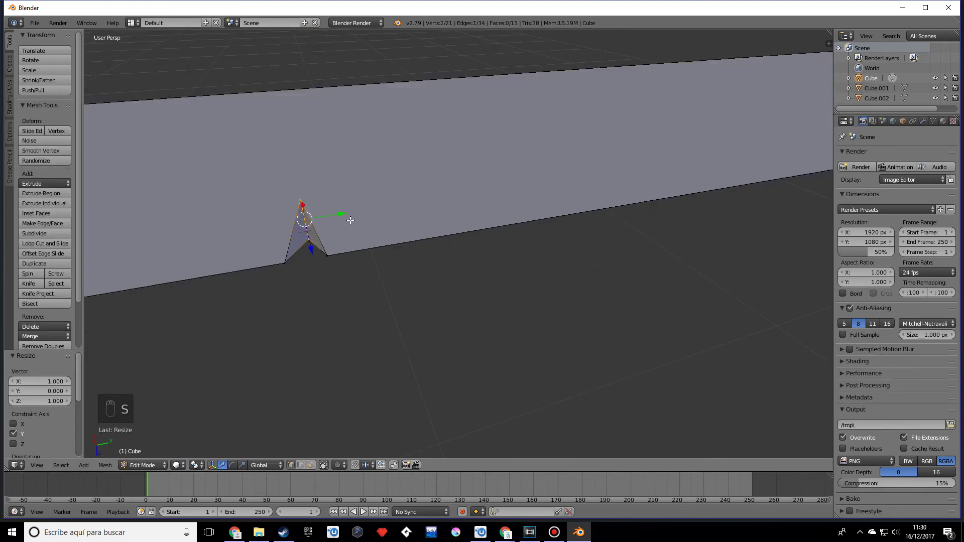
- Scale the two inner peak vertices of the paired notch nearer the hilt to 0 along Y and return to Object Mode
middle_drag(302, 240, 456, 213)
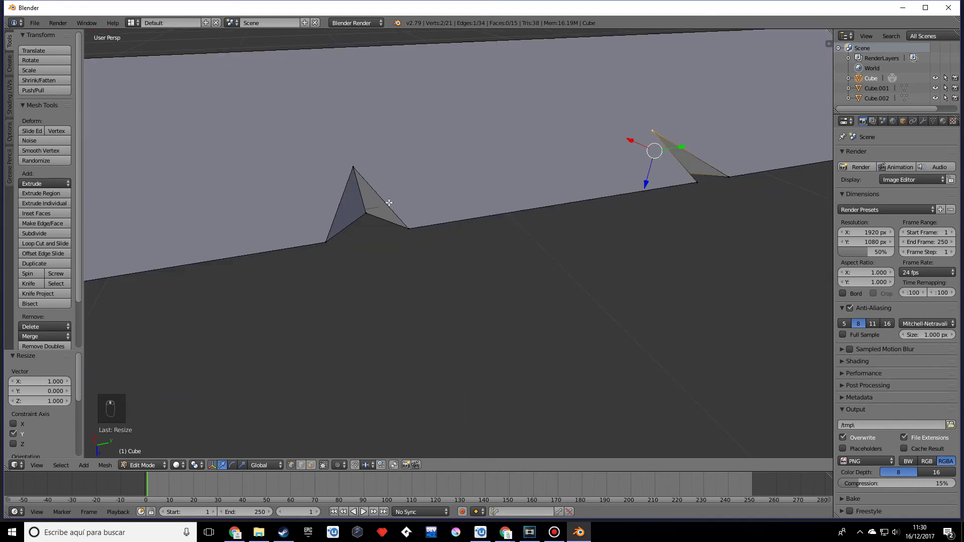
right_click(359, 197)
shift+right_click(353, 169)
middle_drag(354, 169, 407, 192)
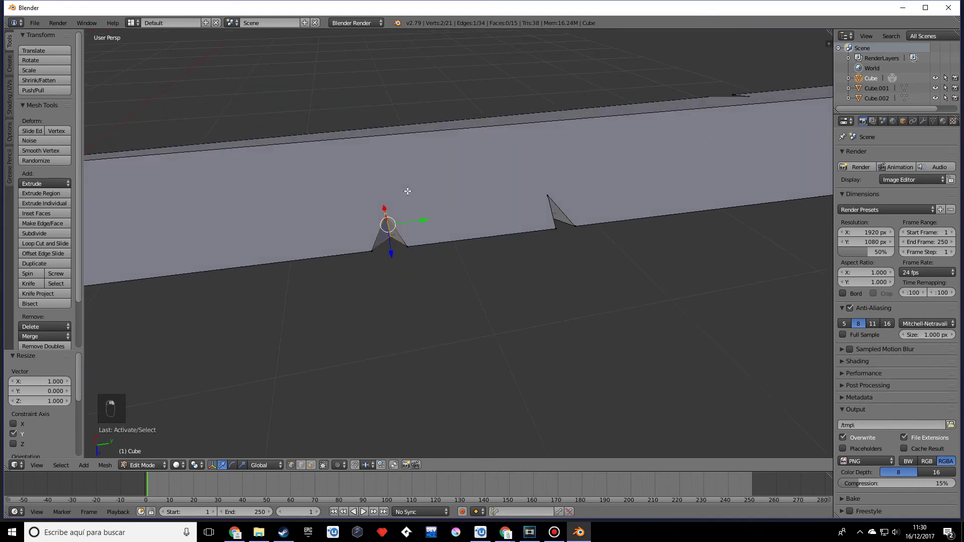
key(s)
key(y)
key(0)
key(Return)
key(Tab)
- Switch the render engine to Cycles Render and add a new material to the blade
scroll(387, 254, down, 3)
middle_drag(387, 255, 504, 307)
scroll(449, 326, down, 2)
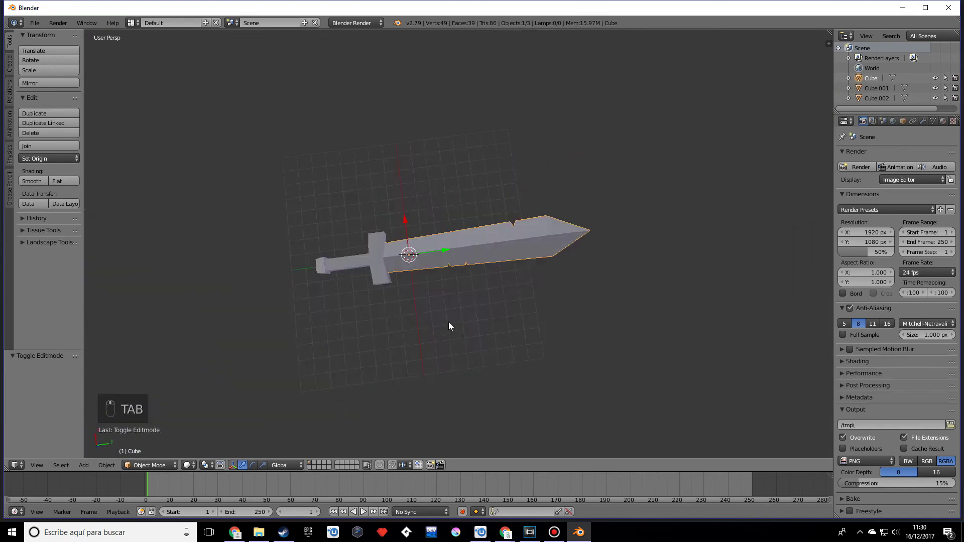
middle_drag(449, 326, 510, 283)
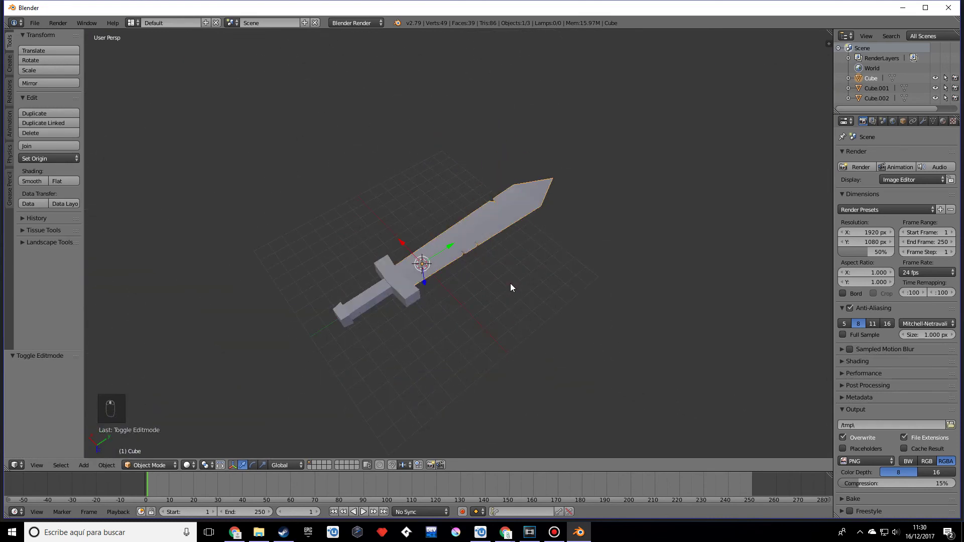
click(343, 25)
click(353, 62)
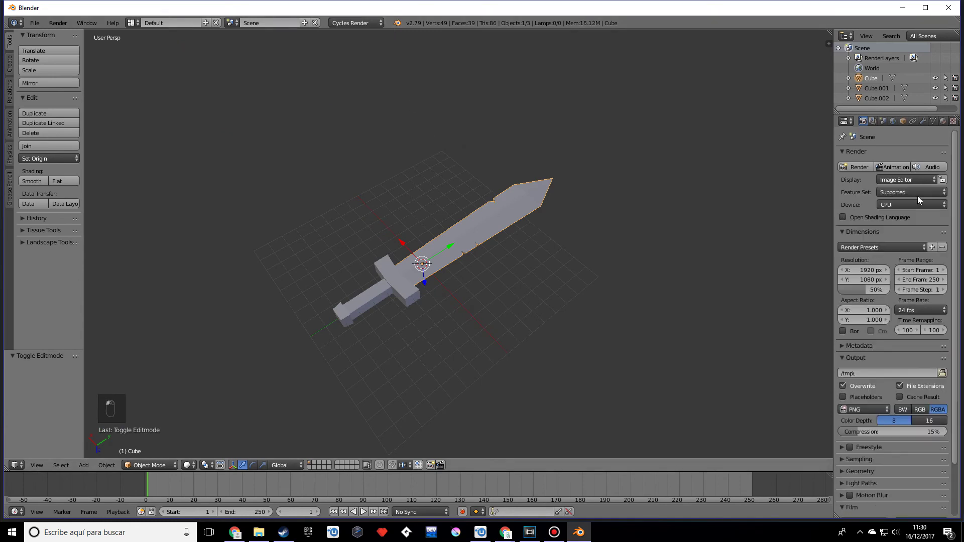
click(943, 122)
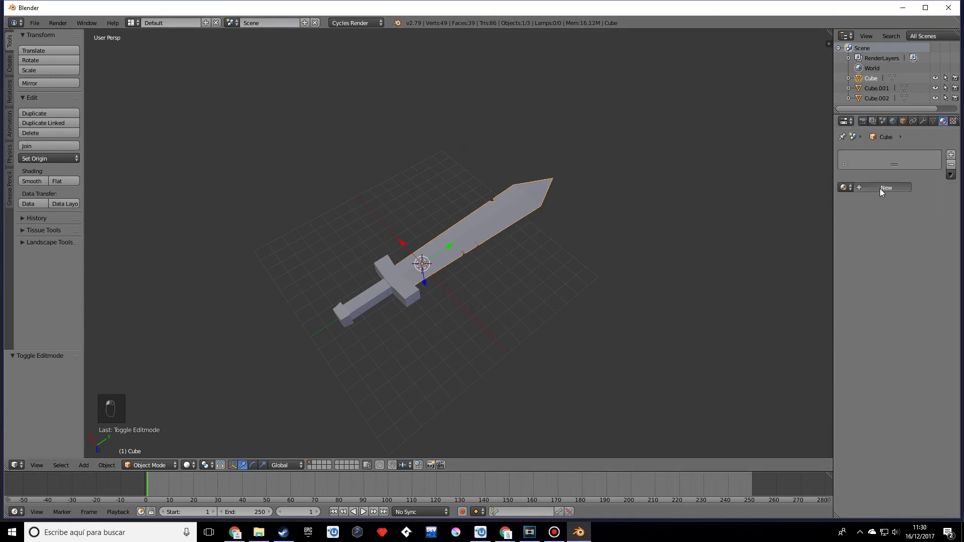
click(880, 189)
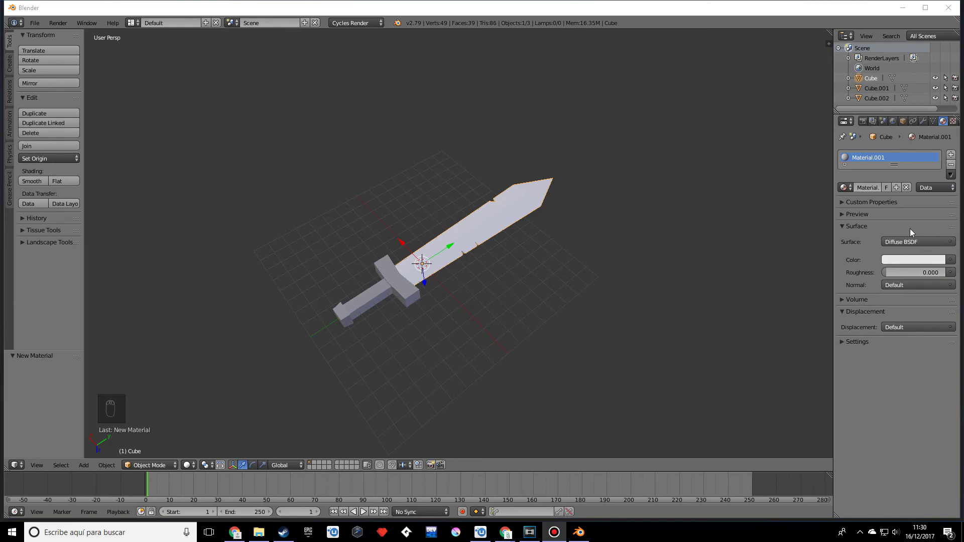
- Set the viewport shading to Material and colour the blade's material dark blue, R 0.036, G 0.051, B 0.095
middle_drag(743, 229, 681, 276)
scroll(681, 276, up, 3)
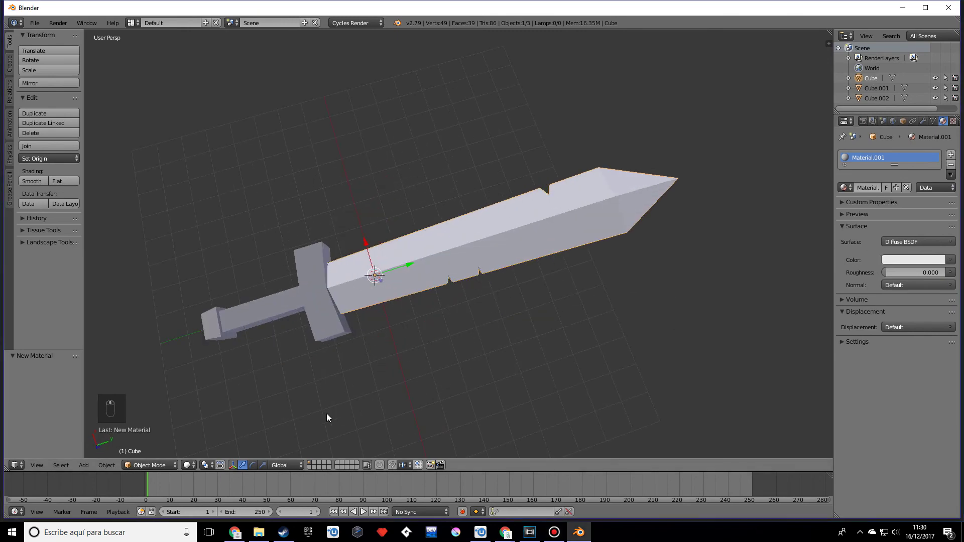
click(185, 467)
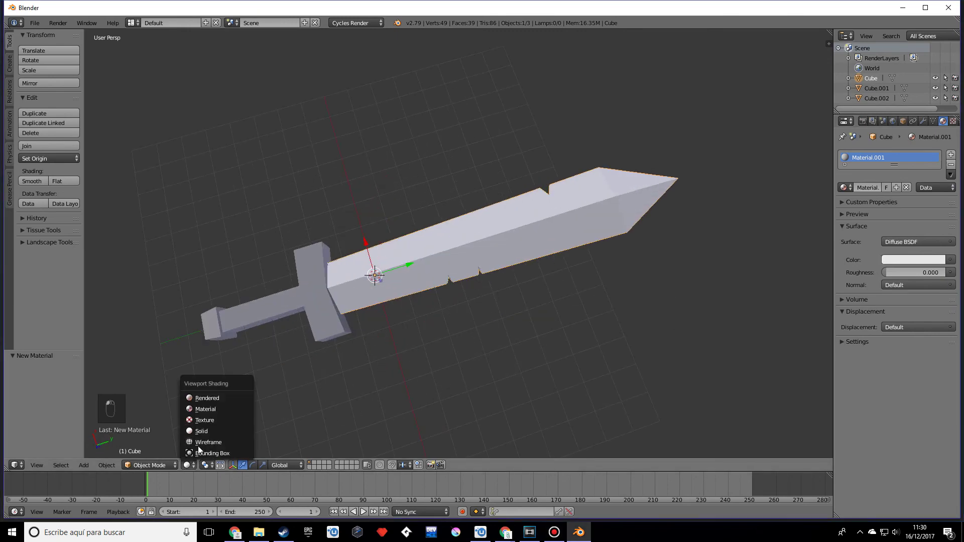
click(209, 412)
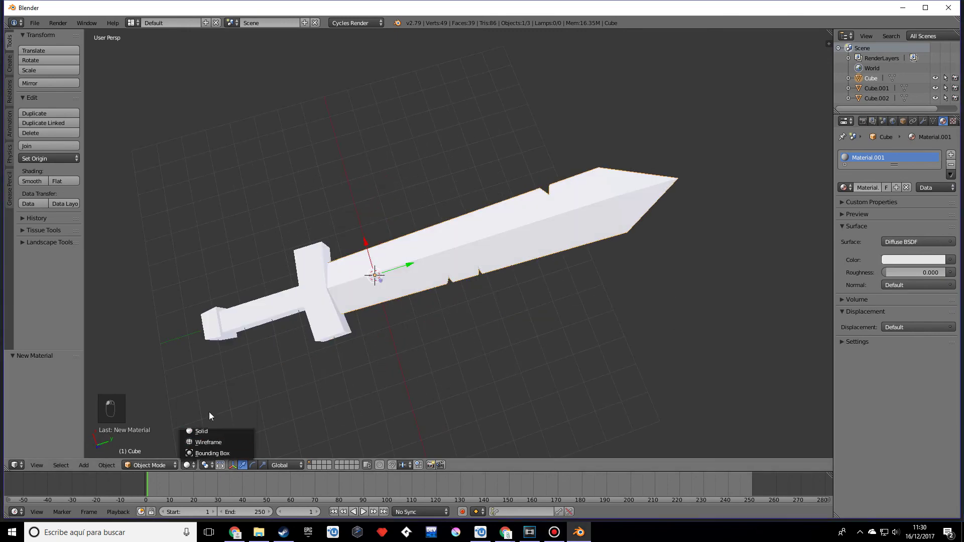
click(917, 260)
click(882, 260)
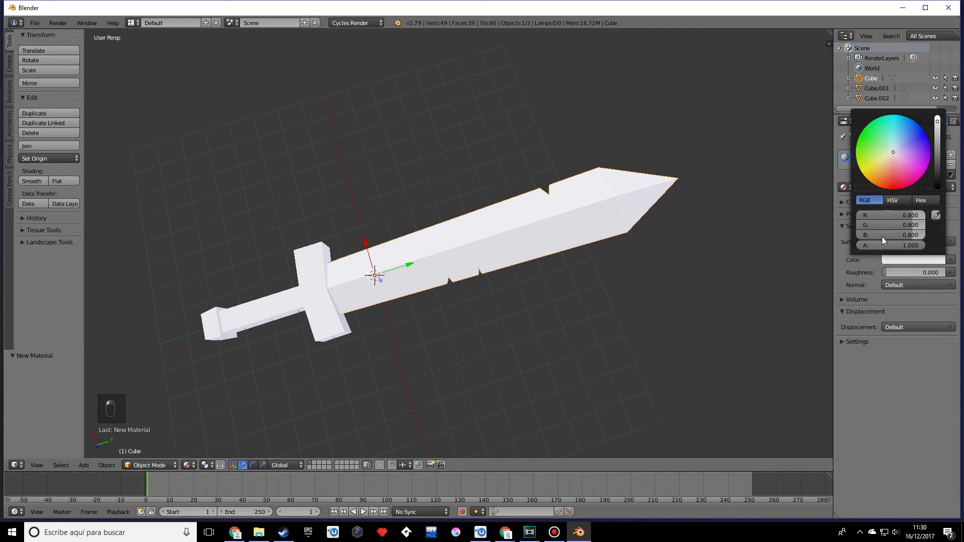
drag(902, 147, 936, 164)
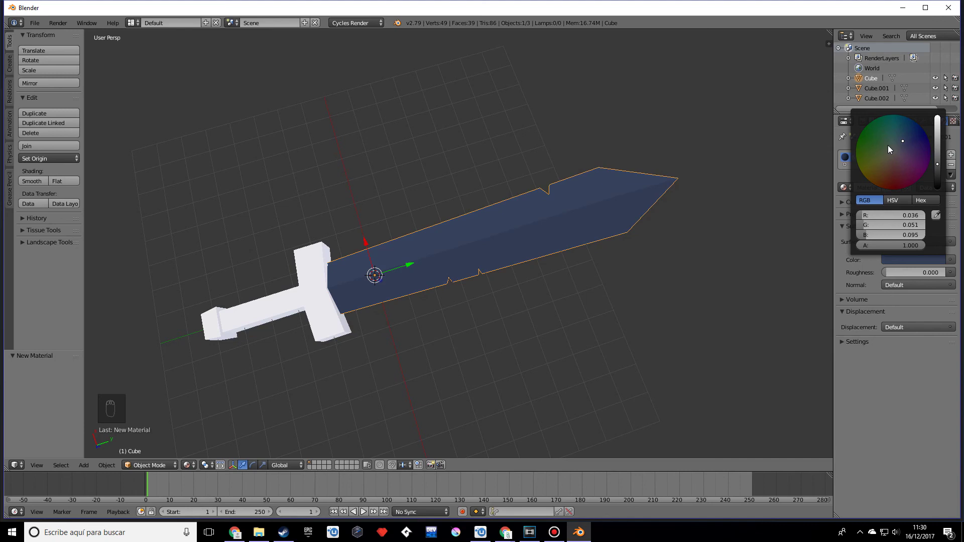
- Add a new material to the crossguard and colour it very dark brown, R 0.016, G 0.010, B 0.007
middle_drag(573, 266, 593, 296)
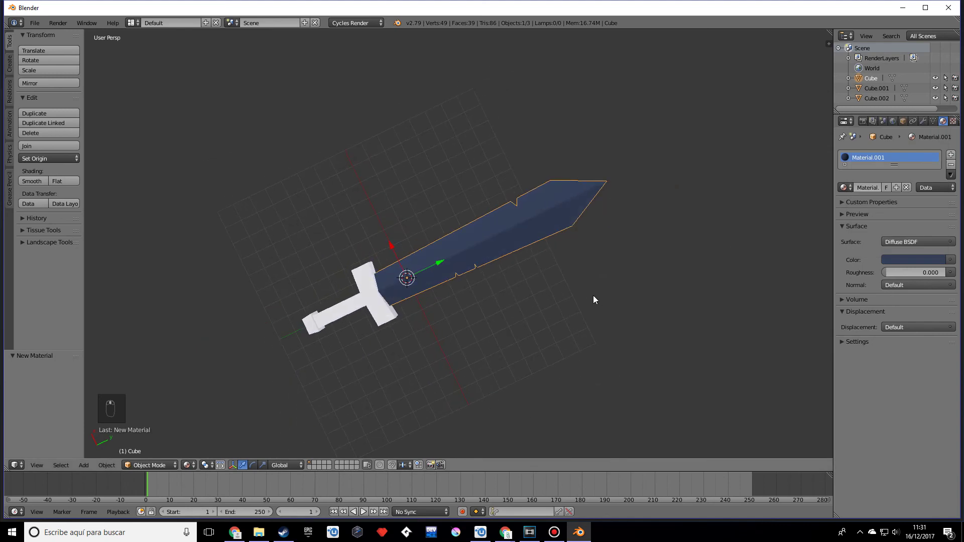
right_click(396, 304)
middle_drag(394, 308, 565, 230)
click(899, 190)
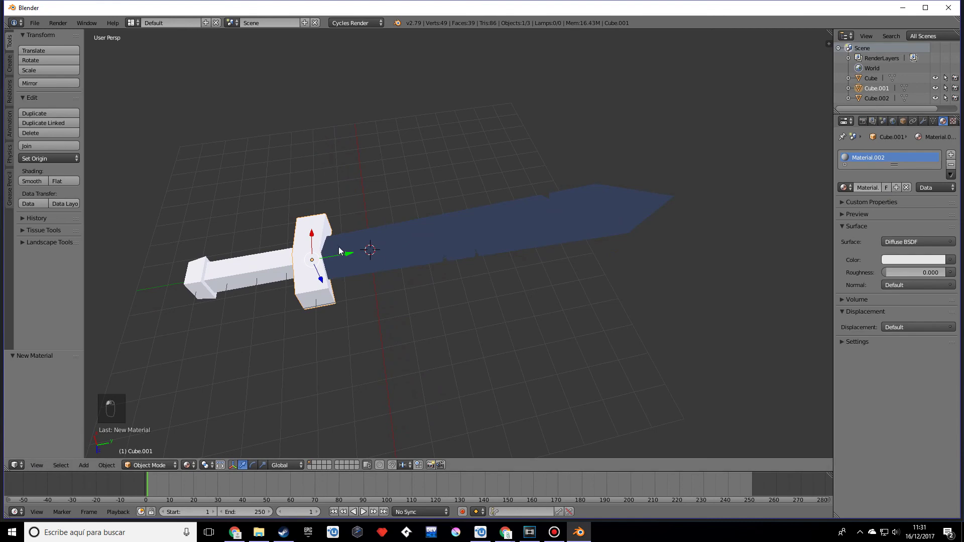
click(896, 260)
drag(895, 164, 882, 169)
drag(941, 147, 937, 179)
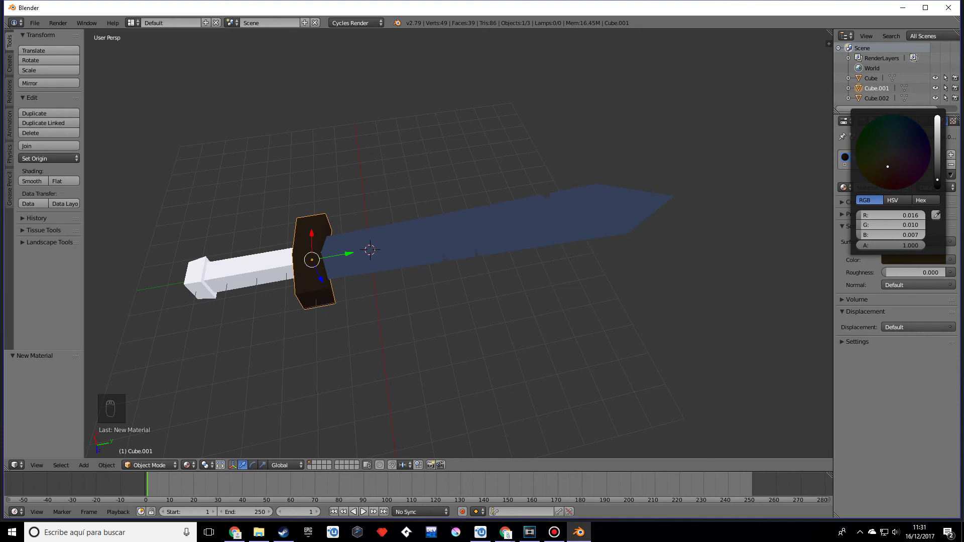
- Brighten the crossguard's material to a lighter reddish brown
middle_drag(454, 306, 725, 228)
click(893, 258)
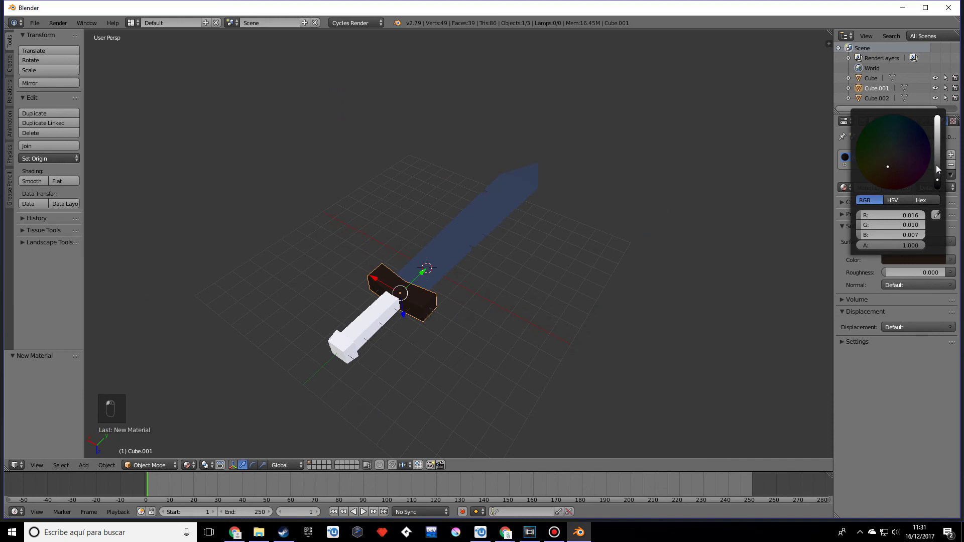
click(937, 166)
middle_drag(664, 175, 624, 273)
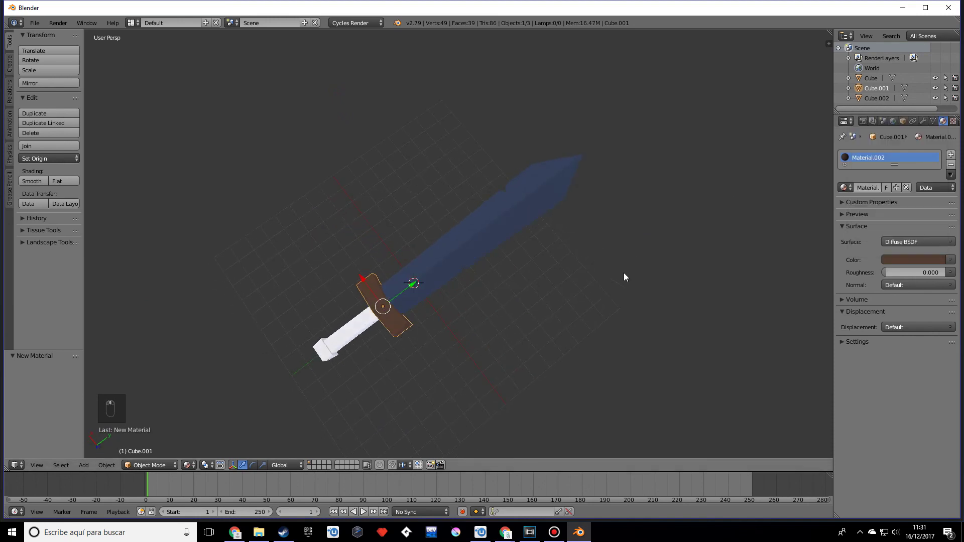
click(920, 257)
- Select the handle and assign it the crossguard's existing brown material, Material.002
right_click(326, 346)
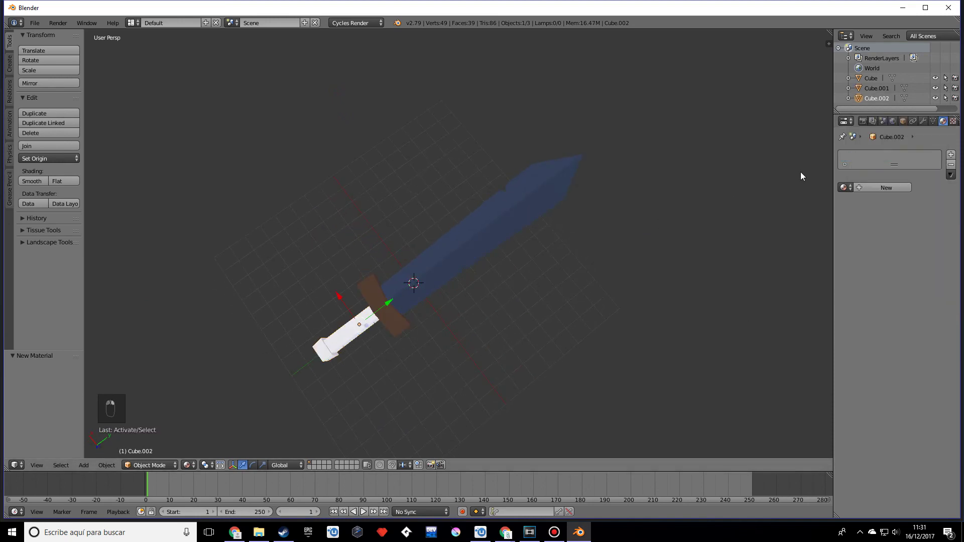
middle_drag(803, 200, 604, 232)
scroll(565, 268, up, 5)
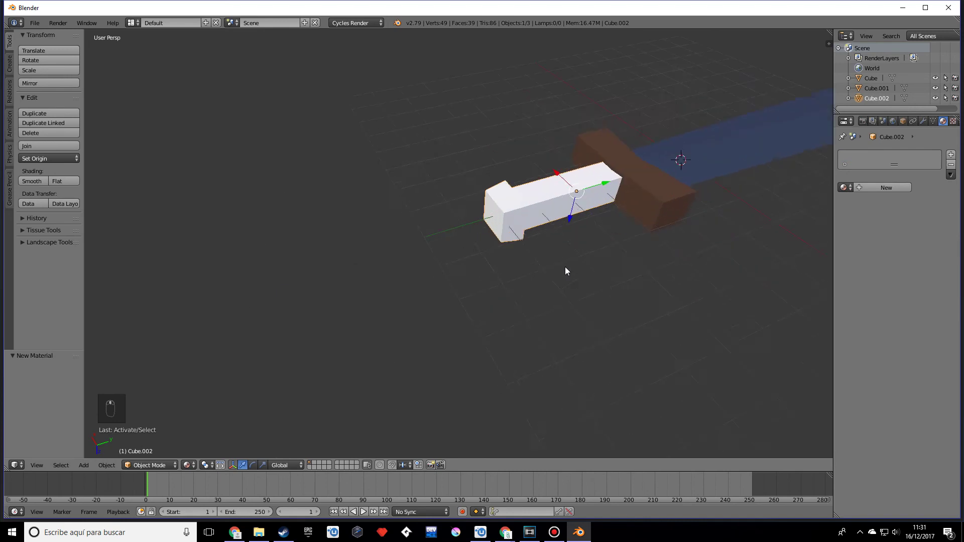
middle_drag(640, 173, 588, 286)
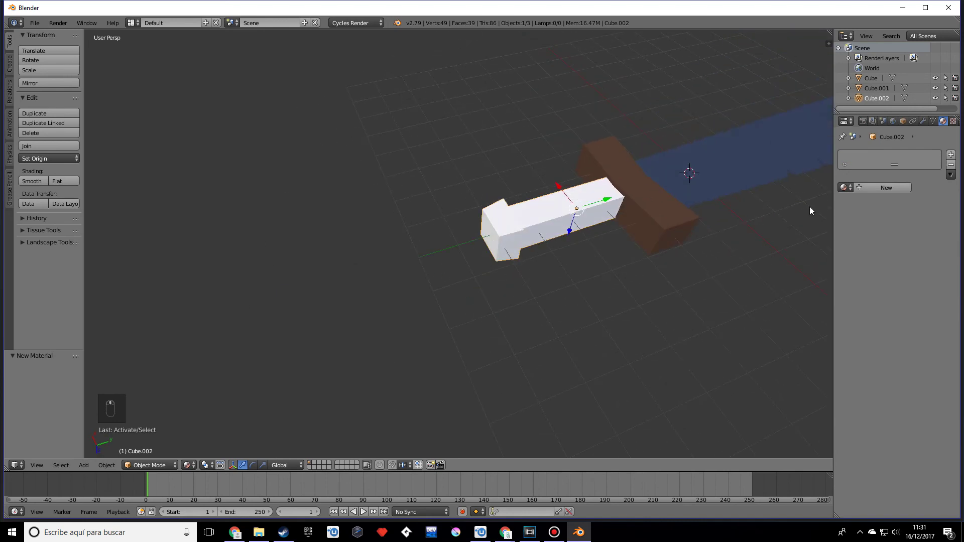
click(844, 187)
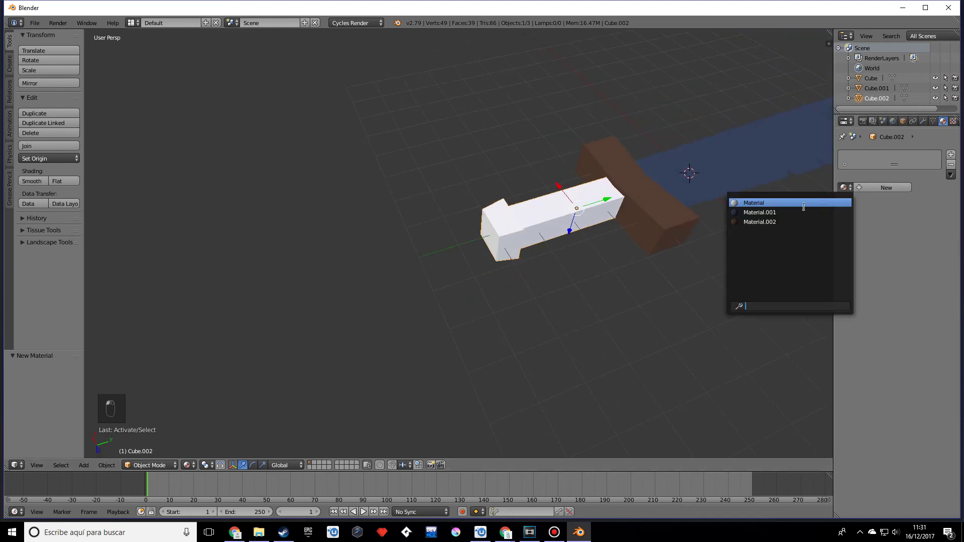
click(778, 220)
middle_drag(756, 227, 670, 255)
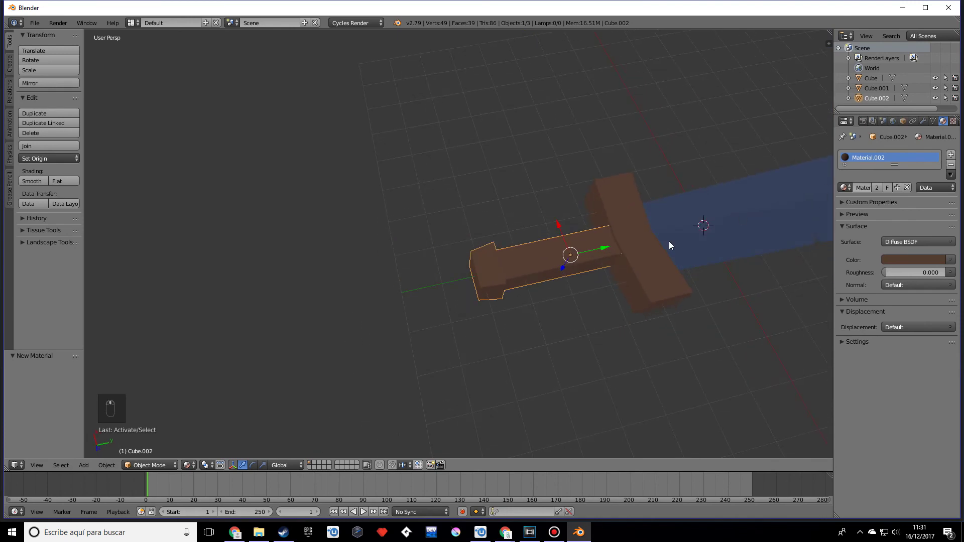
- Add a second material slot to the handle with a new material coloured reddish brown, R 0.384, G 0.165, B 0.101
middle_drag(598, 254, 555, 209)
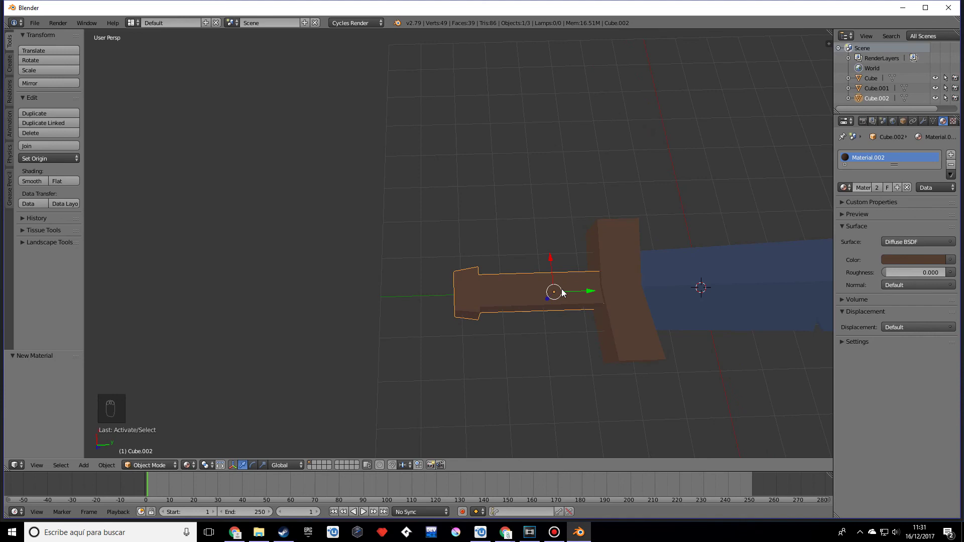
click(950, 155)
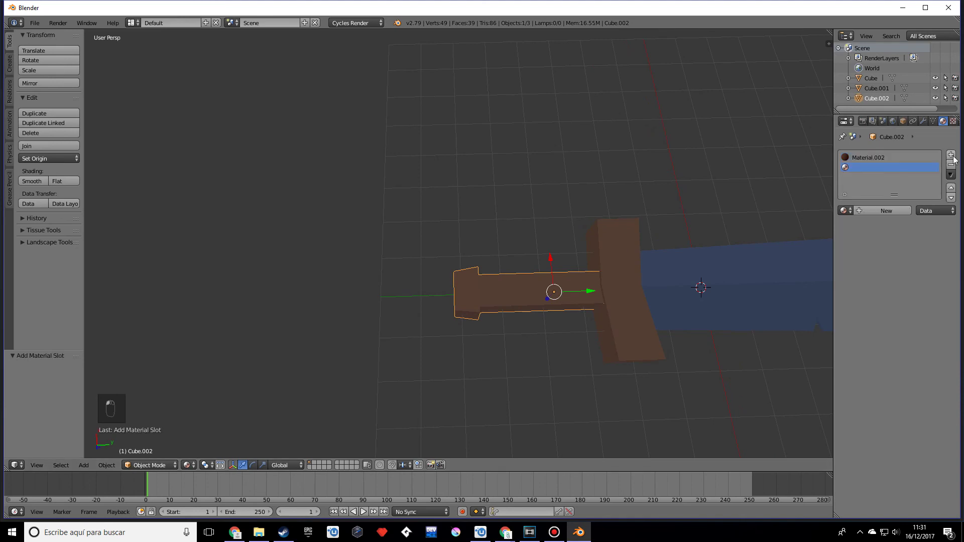
click(883, 210)
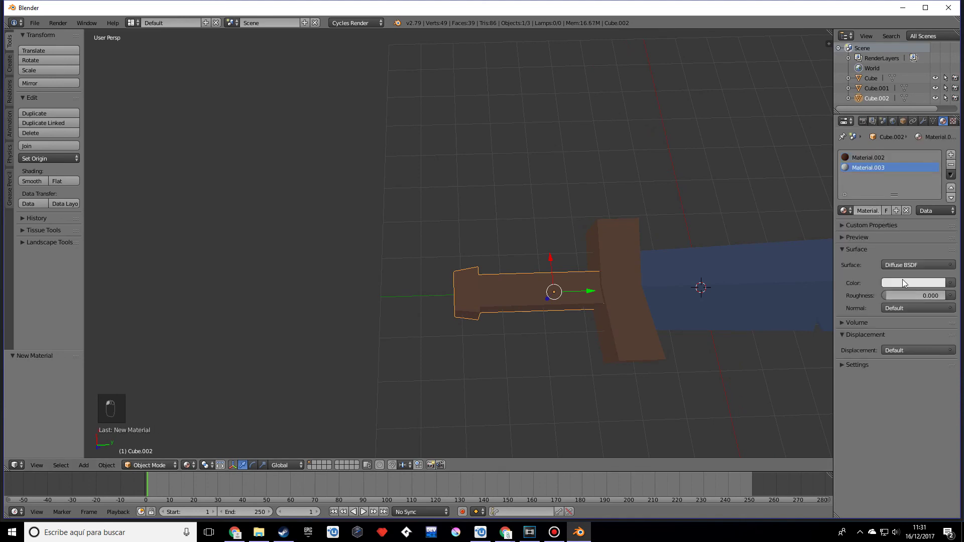
click(902, 282)
click(889, 179)
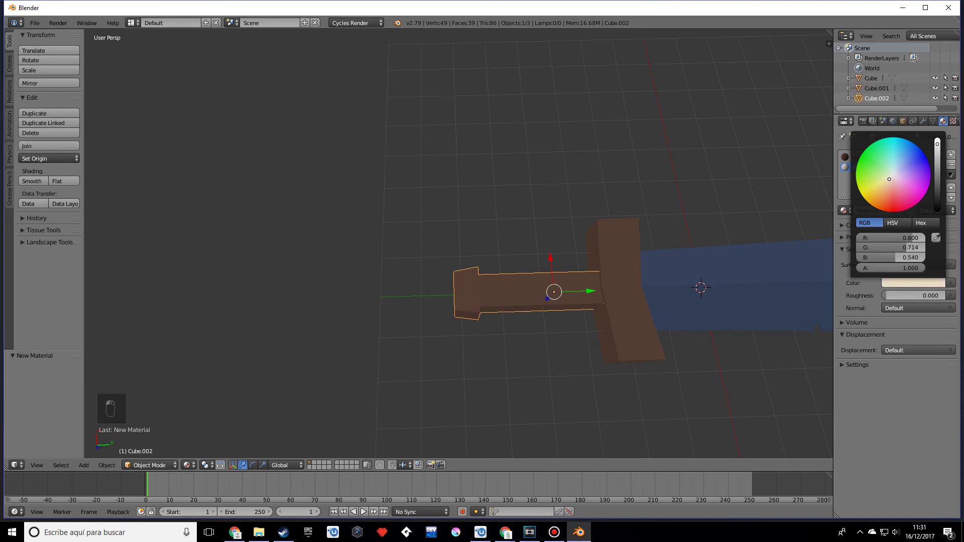
drag(889, 179, 887, 191)
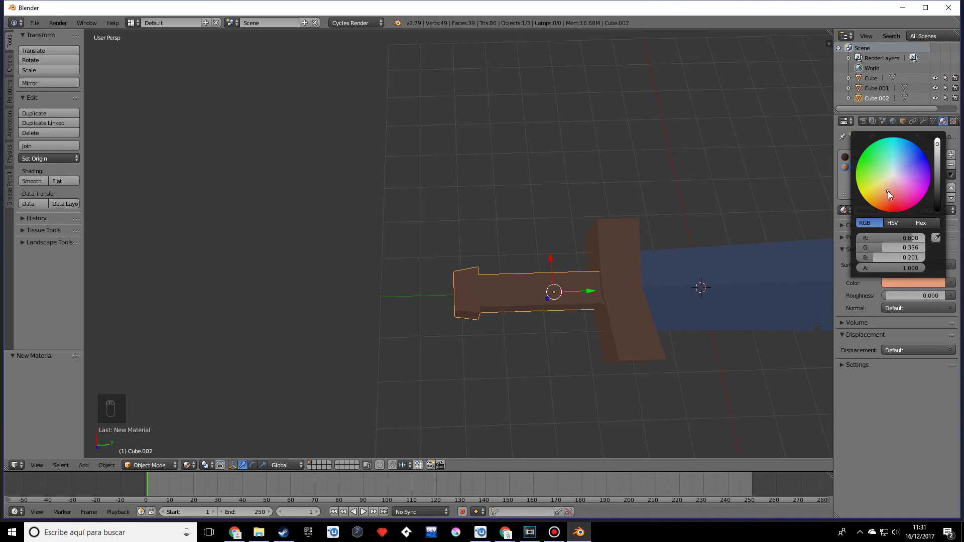
drag(936, 166, 936, 163)
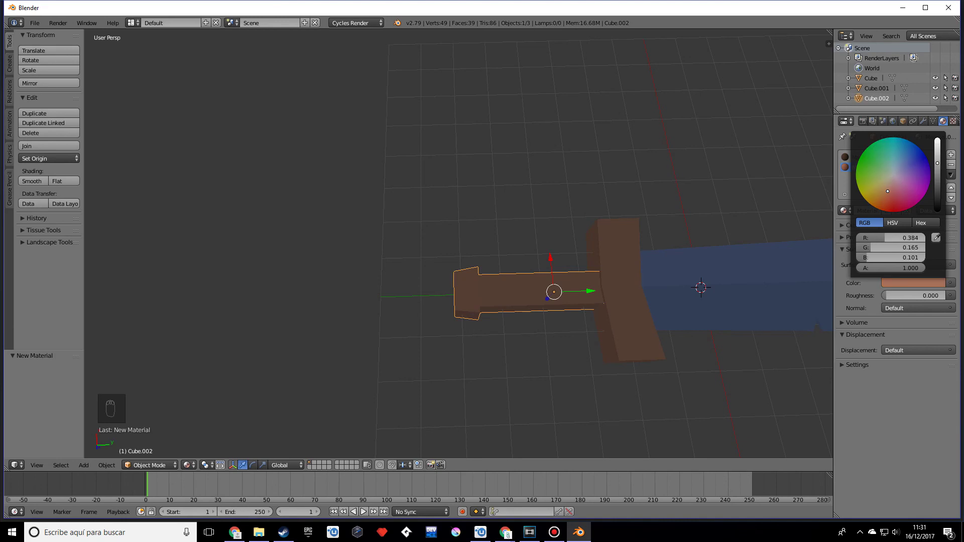
- In Edit Mode, select the loop of four grip faces, assign Material.003 to them and return to Object Mode
middle_drag(768, 293, 673, 298)
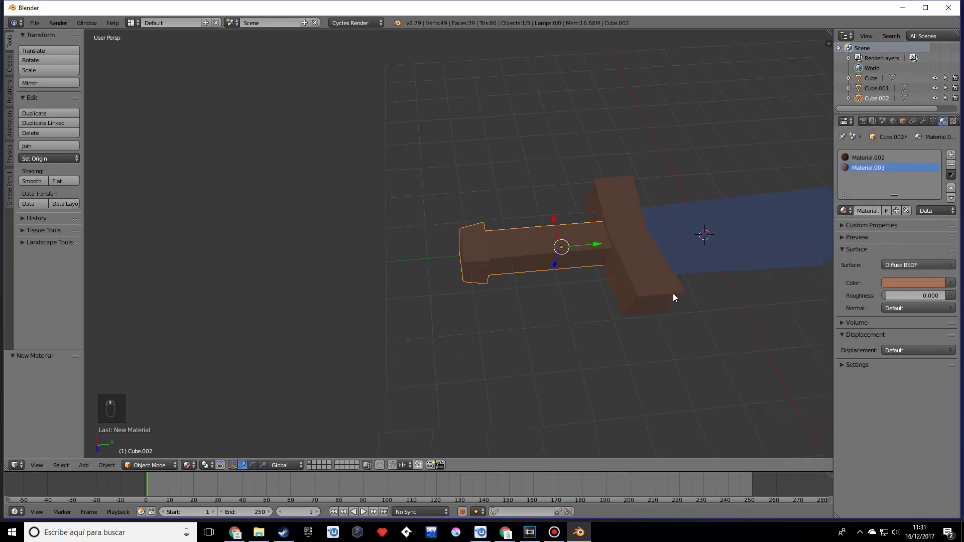
key(Tab)
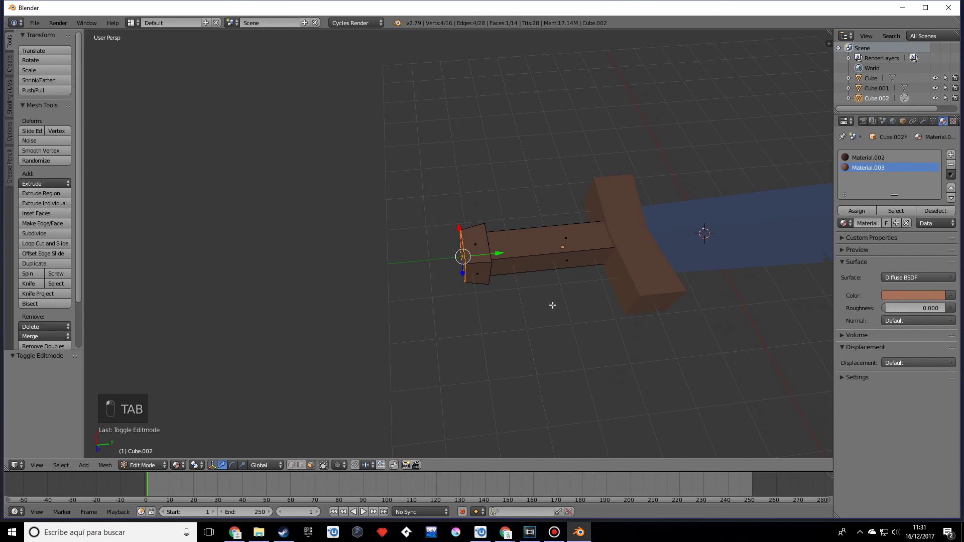
right_click(556, 262)
alt+right_click(558, 253)
middle_drag(570, 218, 773, 286)
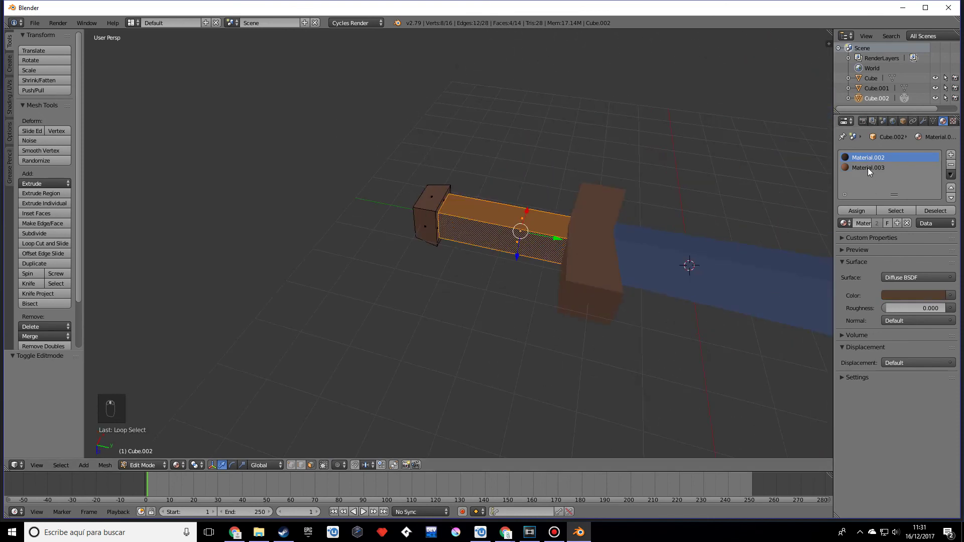
click(867, 167)
click(856, 211)
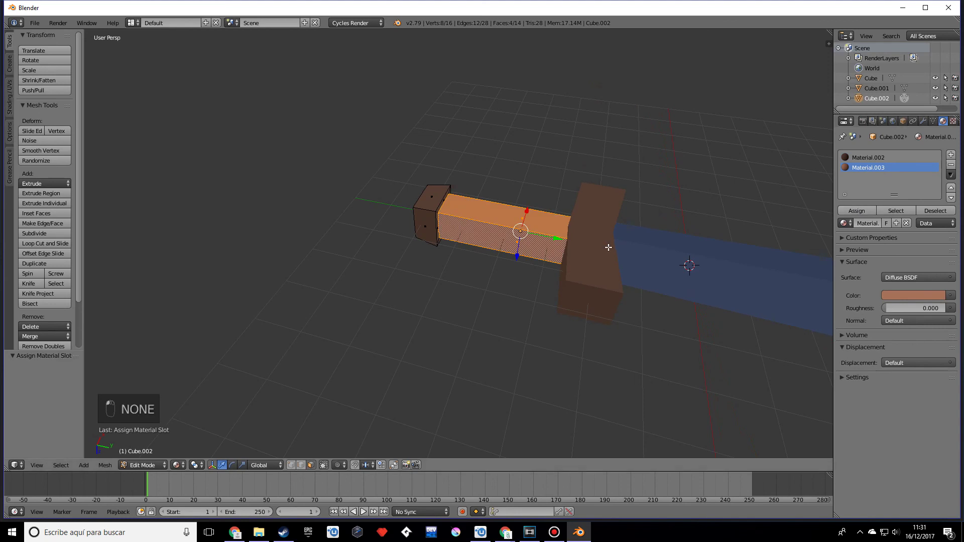
scroll(608, 247, down, 2)
key(Tab)
scroll(619, 295, down, 4)
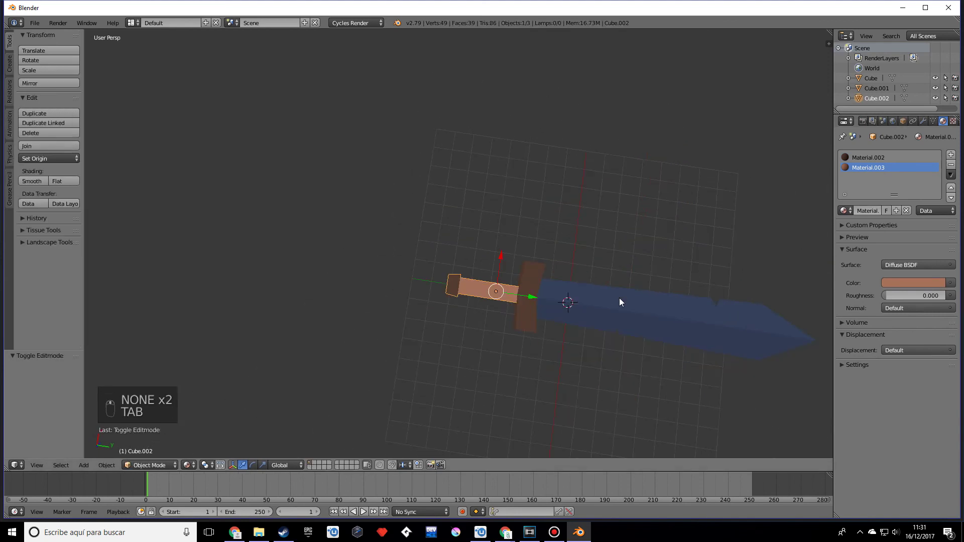
- Darken the grip's material to a muted brown, R 0.147, G 0.078, B 0.049
scroll(639, 300, up, 3)
scroll(639, 300, up, 4)
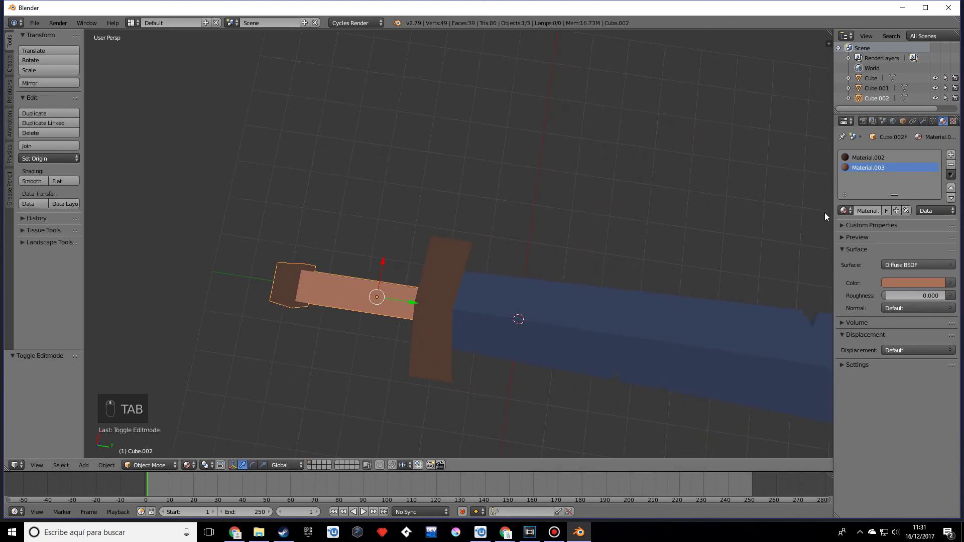
middle_drag(658, 285, 705, 253)
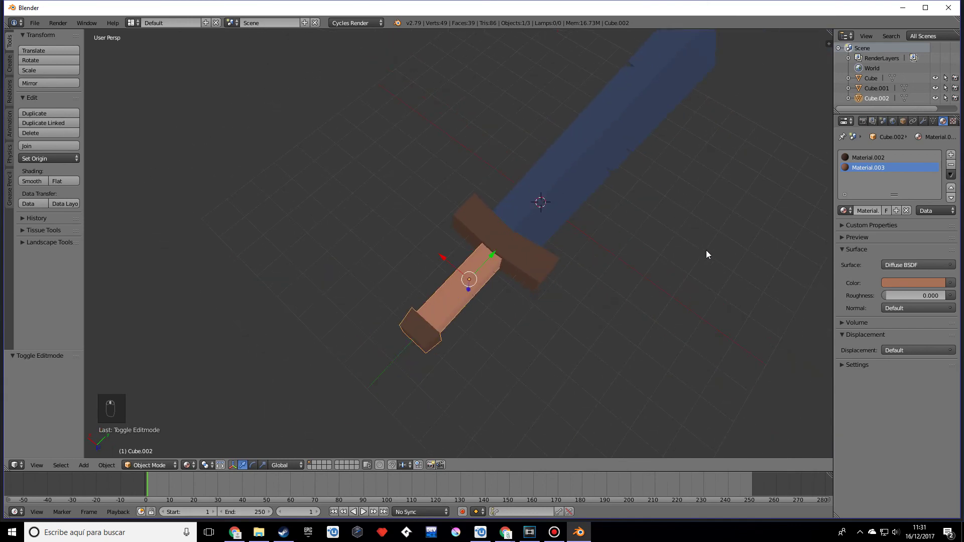
click(911, 287)
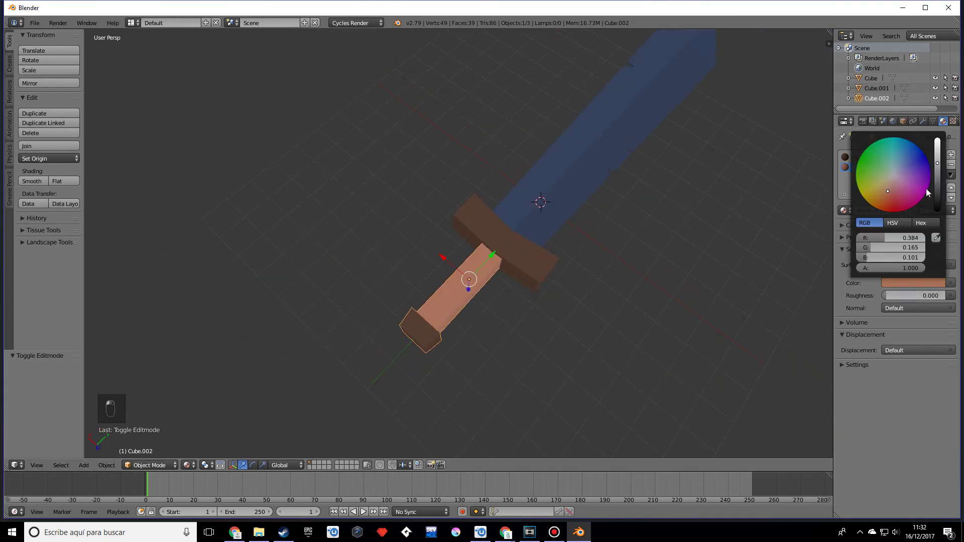
click(941, 181)
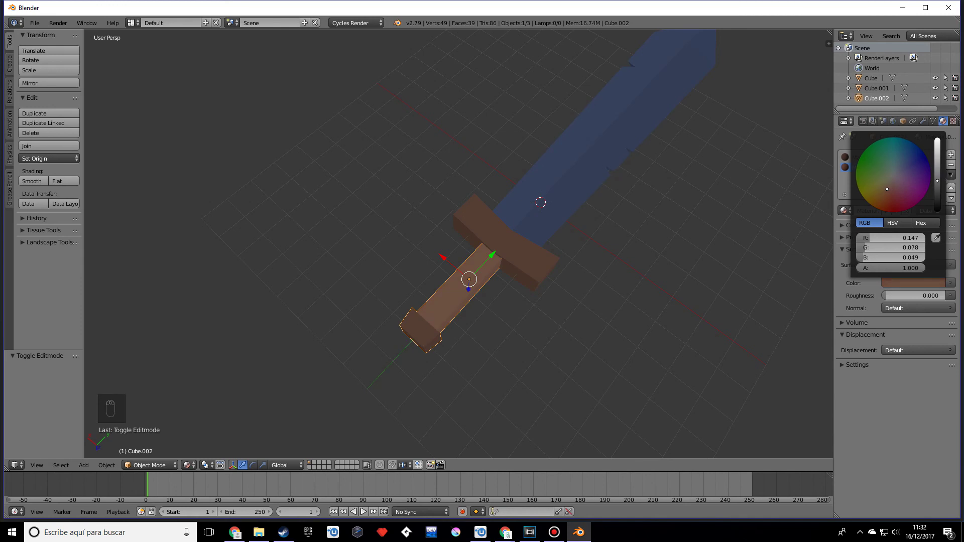
scroll(667, 259, down, 2)
key(Tab)
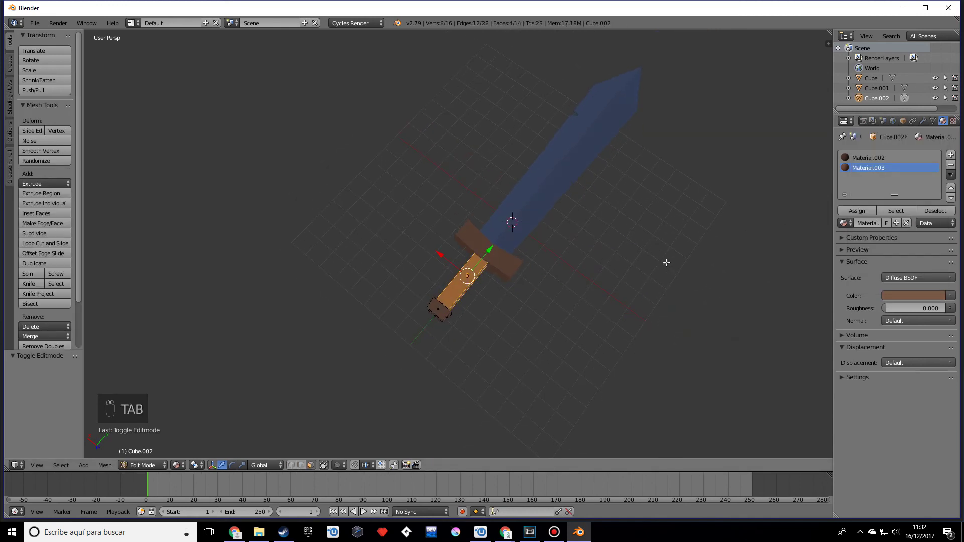
key(Tab)
middle_drag(667, 263, 671, 271)
scroll(671, 271, down, 4)
scroll(671, 271, up, 4)
scroll(671, 271, down, 2)
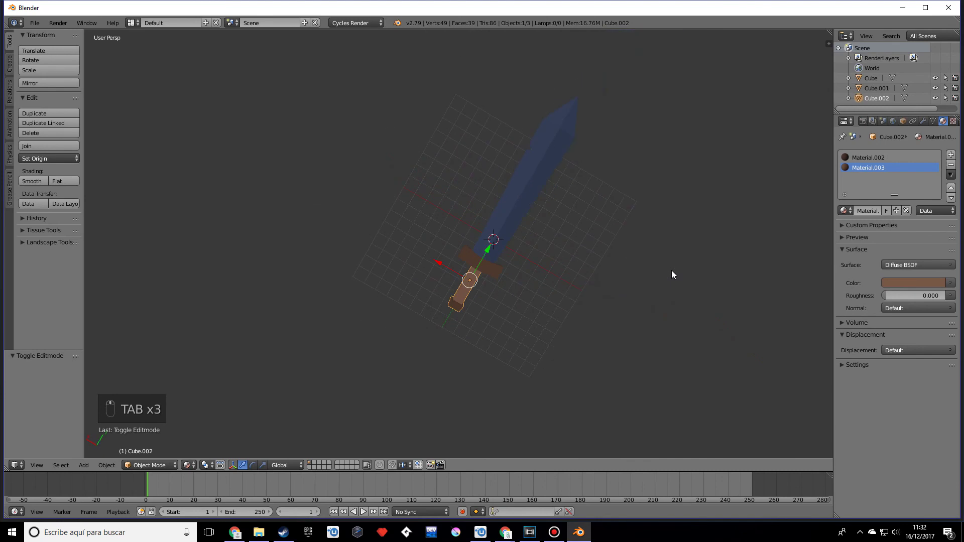